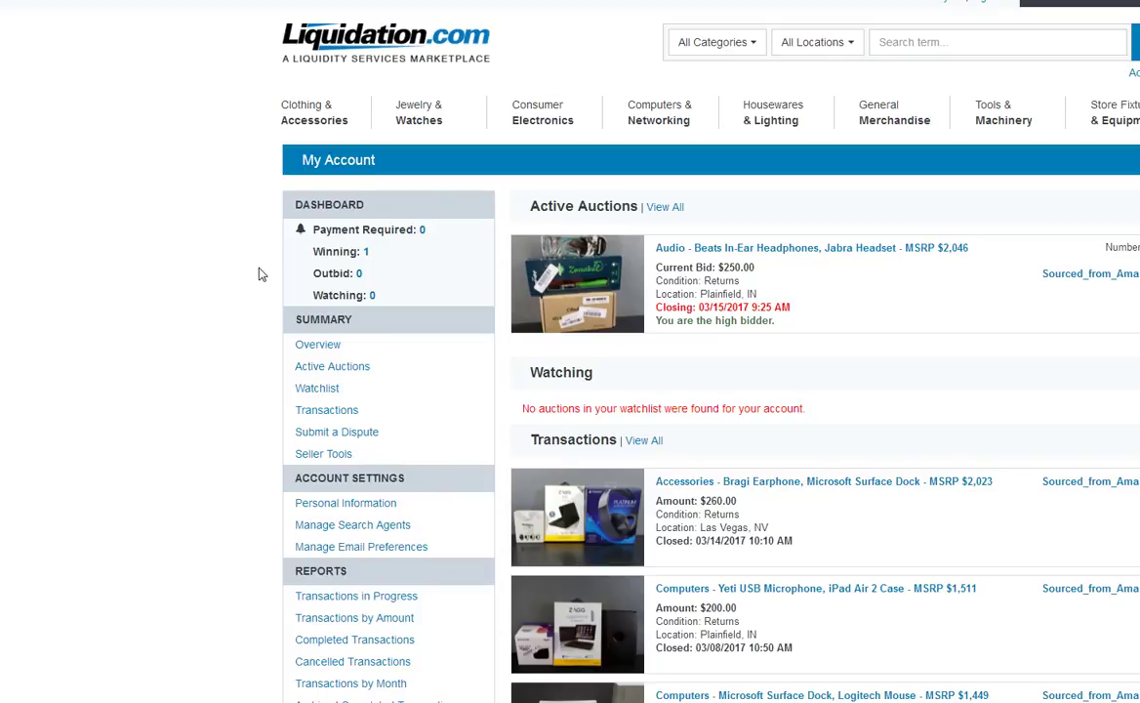
- Bring up the tracker's Summary sheet showing $4,969.57 net profit instead of the account dashboard
click(270, 255)
click(239, 237)
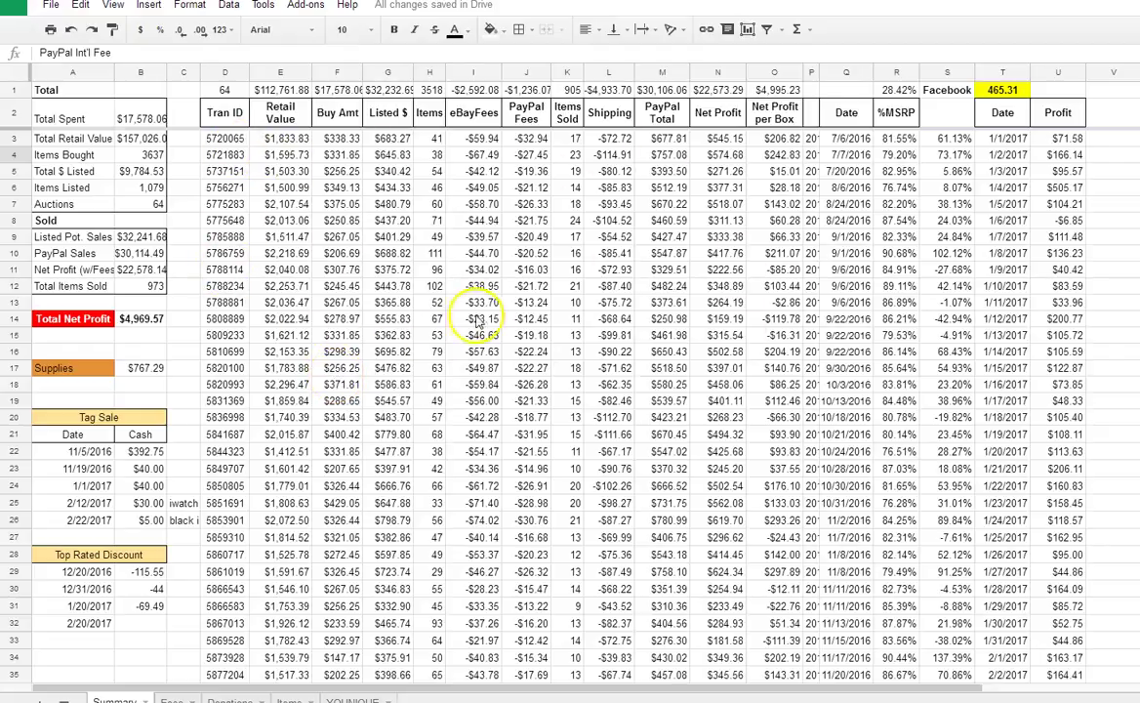
scroll(485, 320, down, 4)
click(611, 295)
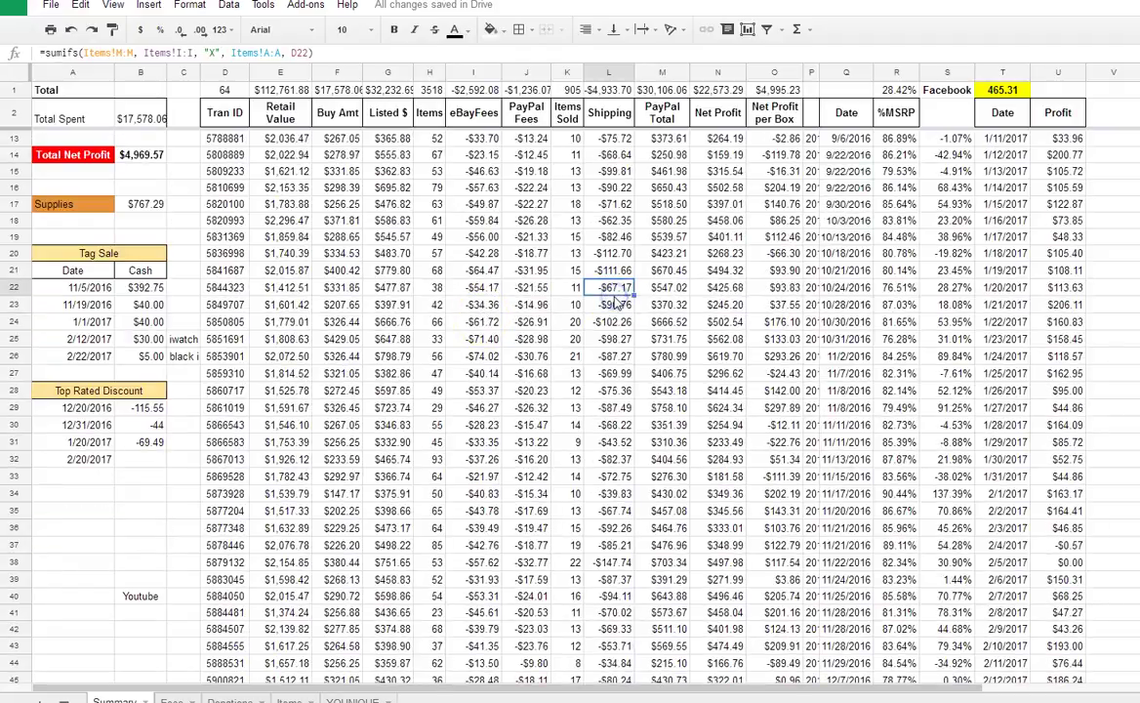
scroll(615, 301, down, 5)
scroll(616, 303, down, 6)
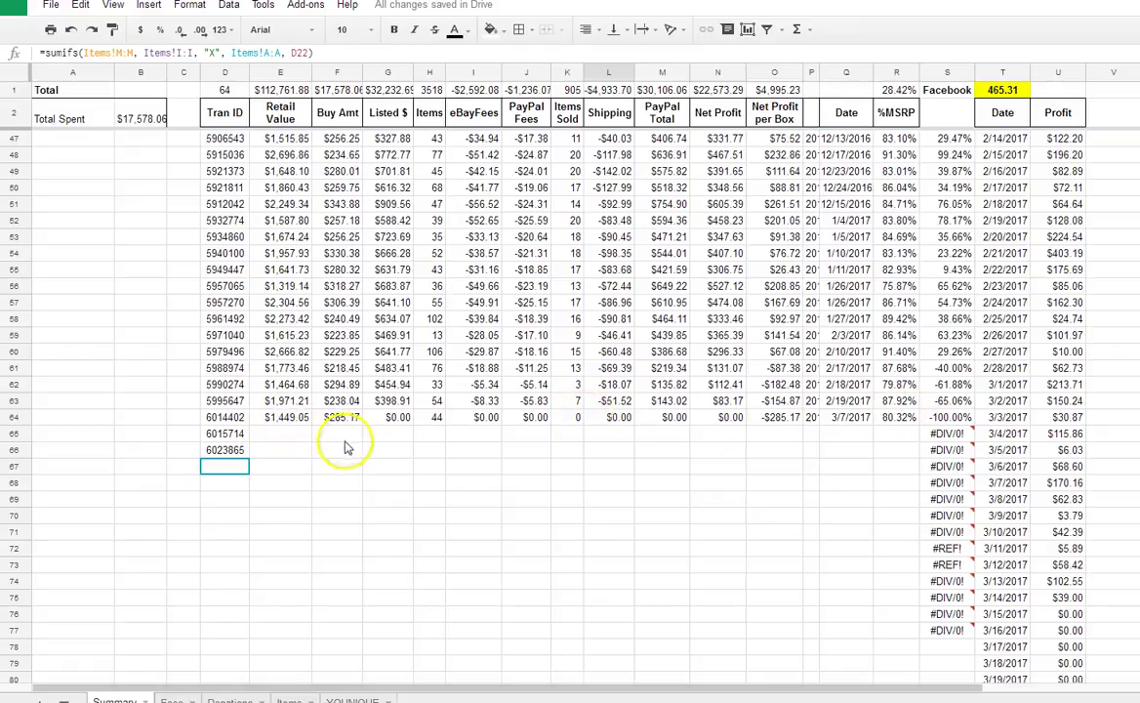
click(289, 419)
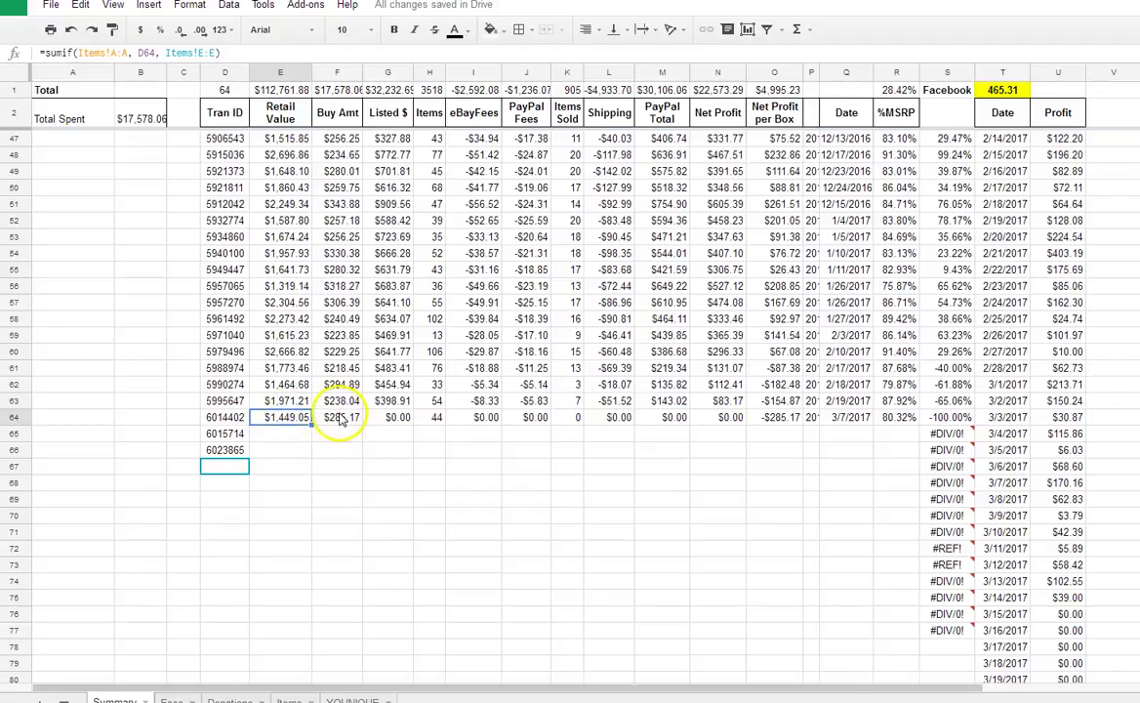
click(327, 418)
click(394, 419)
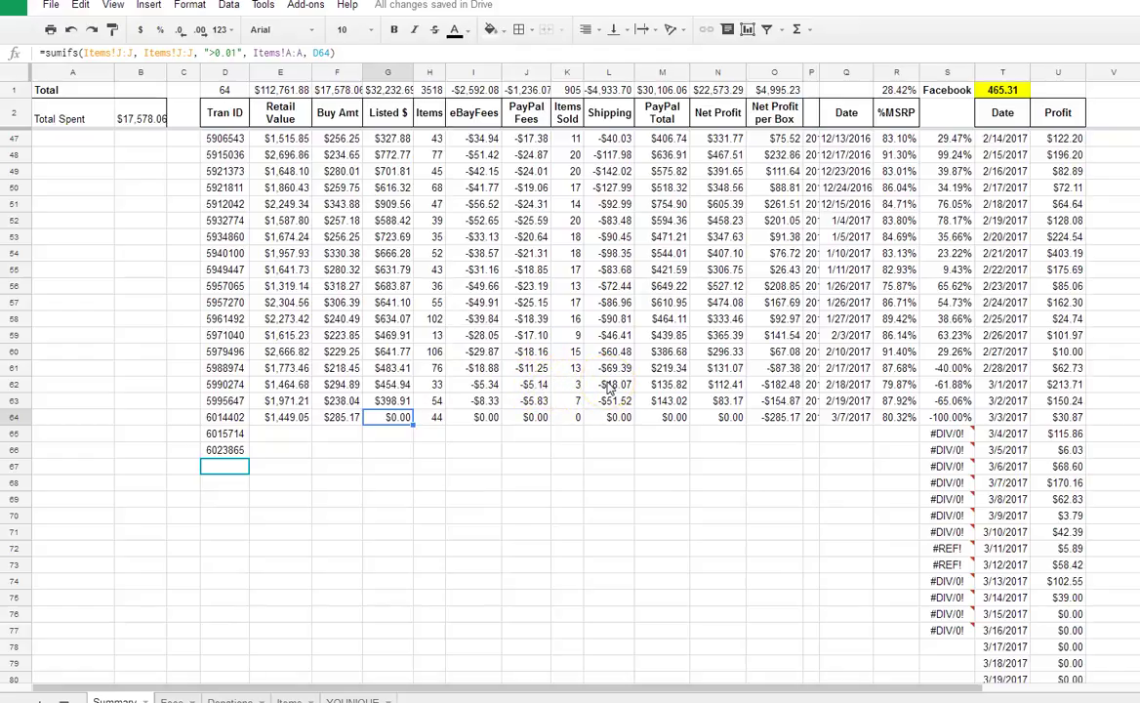
click(670, 386)
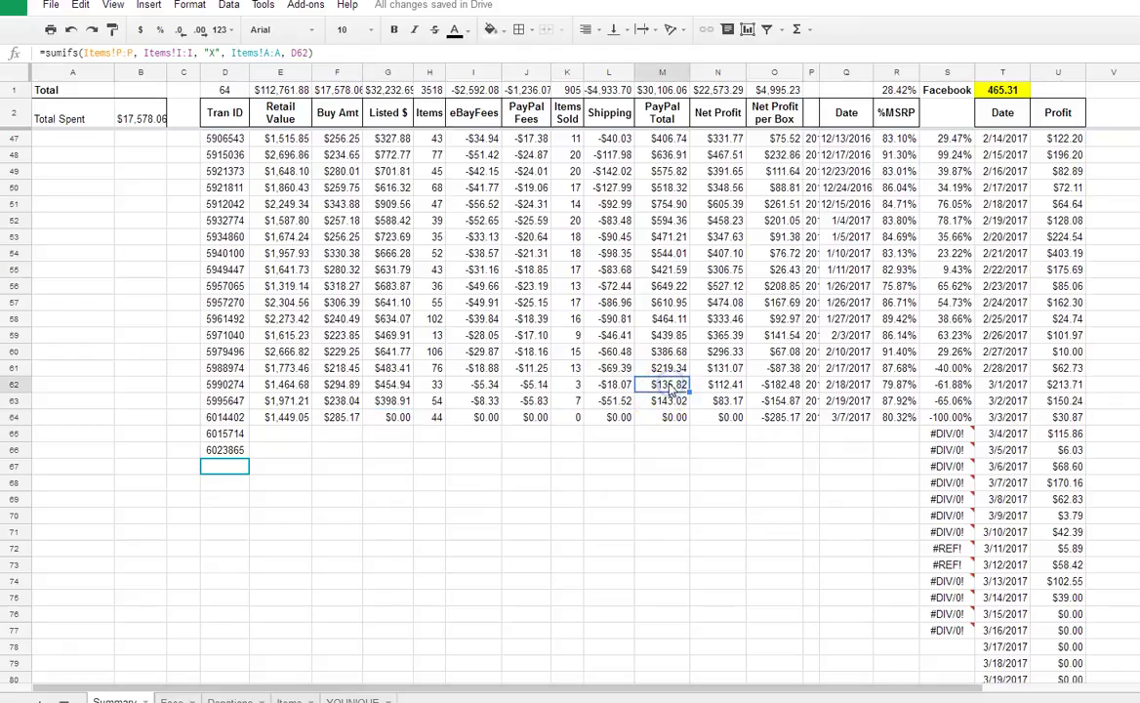
click(726, 385)
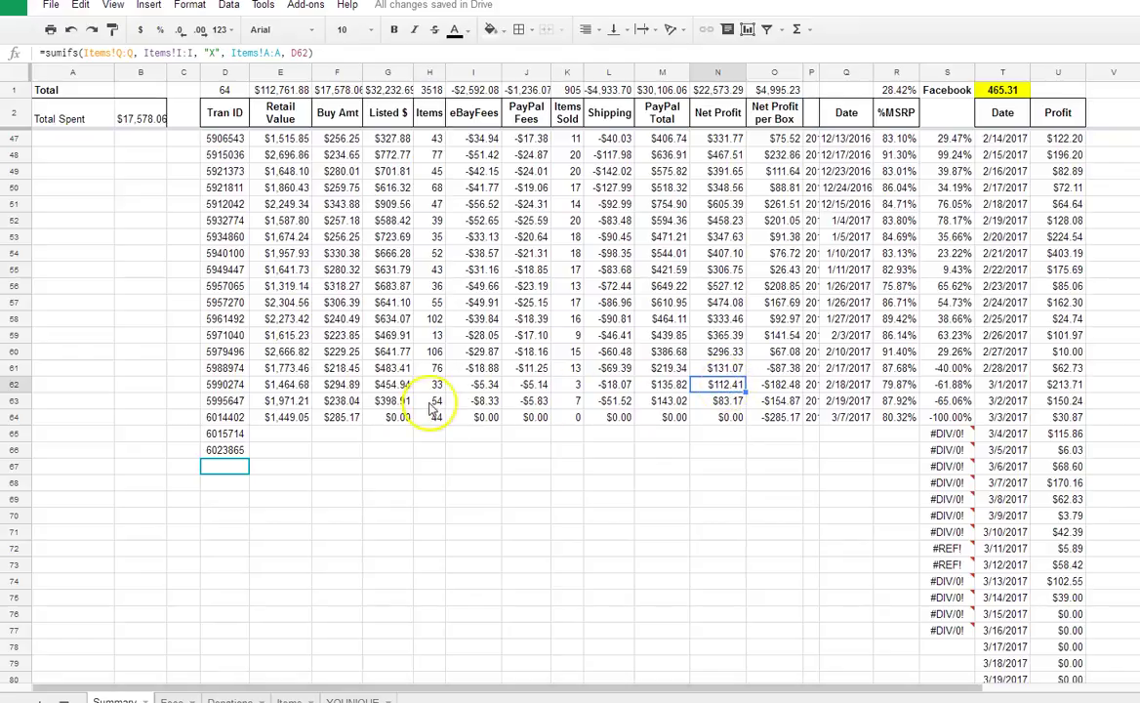
click(772, 386)
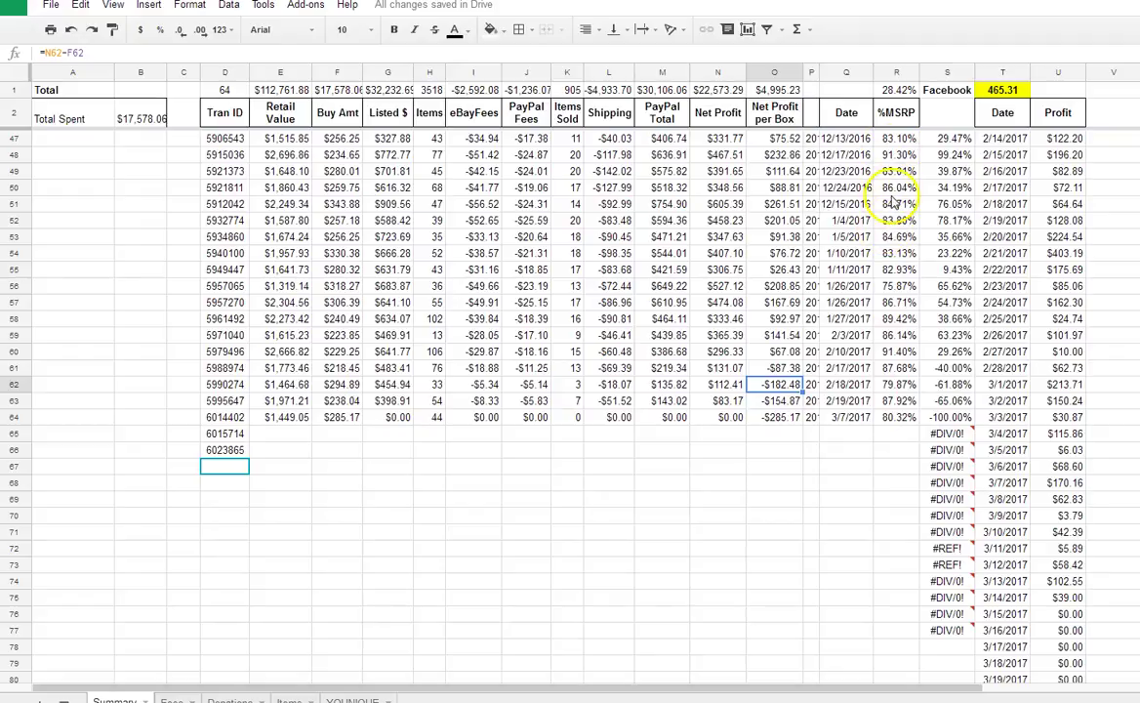
click(898, 388)
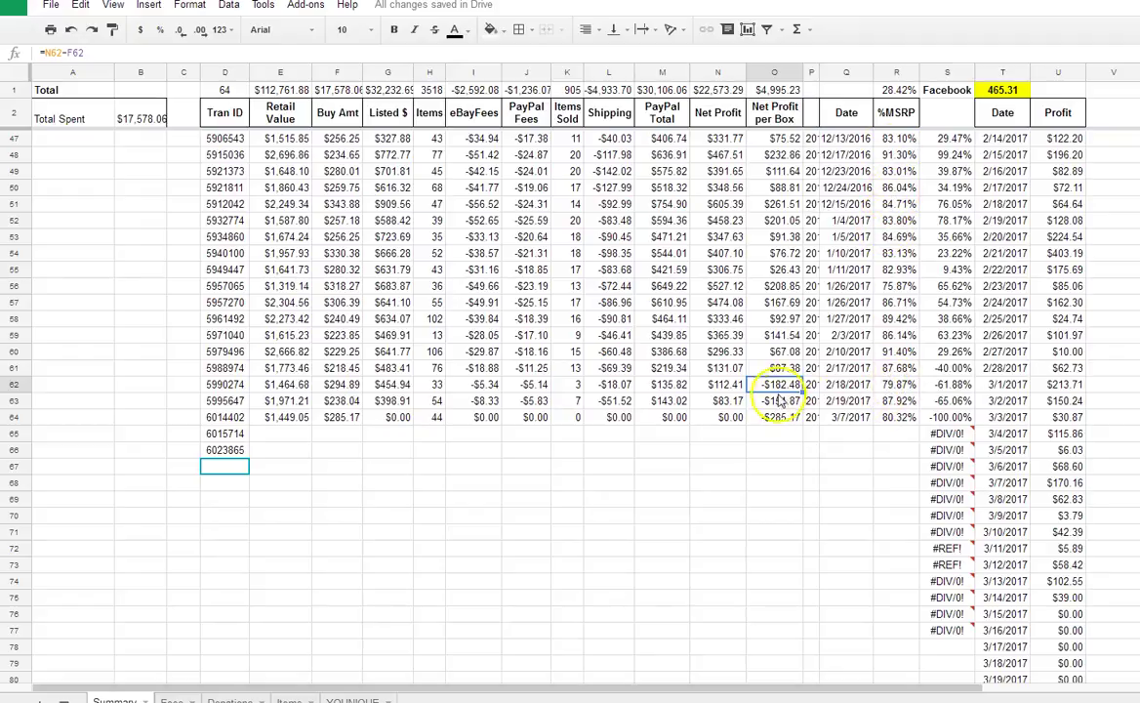
click(336, 384)
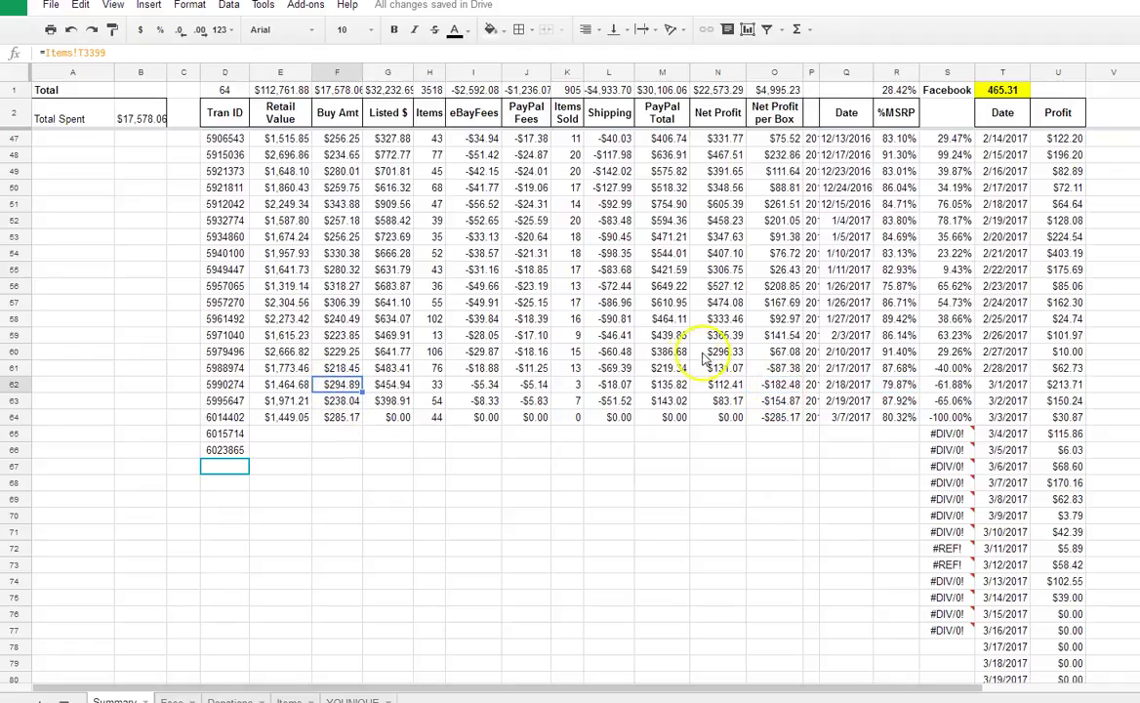
click(899, 386)
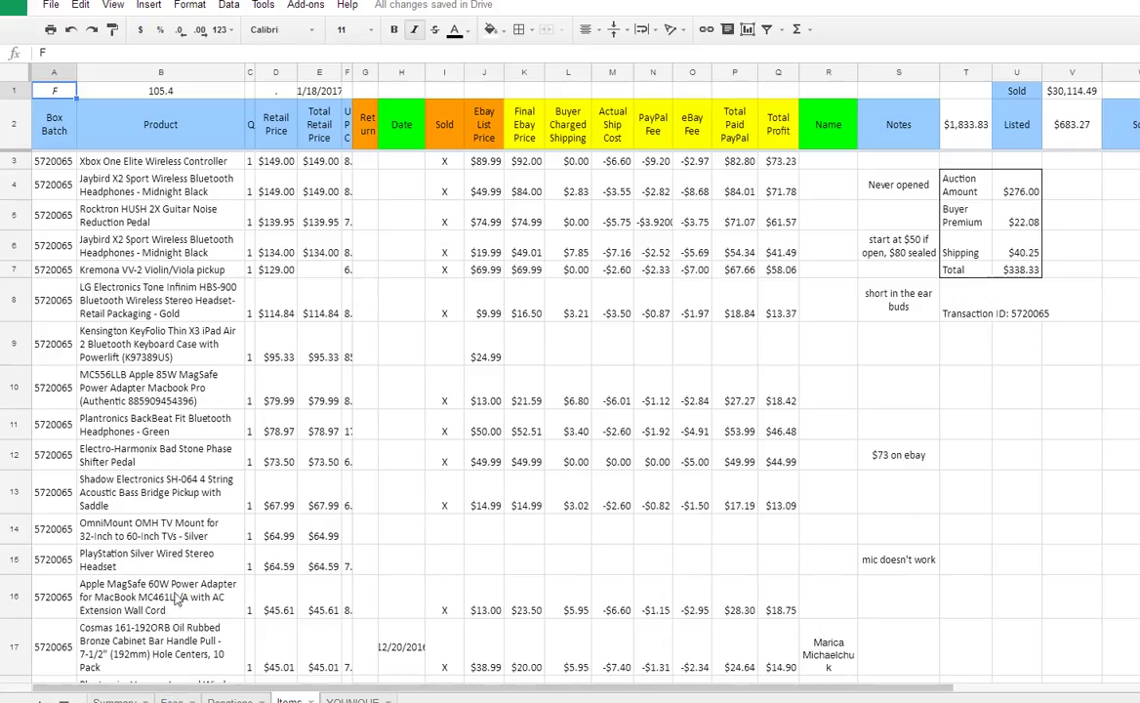
- On the Items sheet, jump to the last item in the product column
click(156, 433)
scroll(156, 432, down, 3)
click(154, 429)
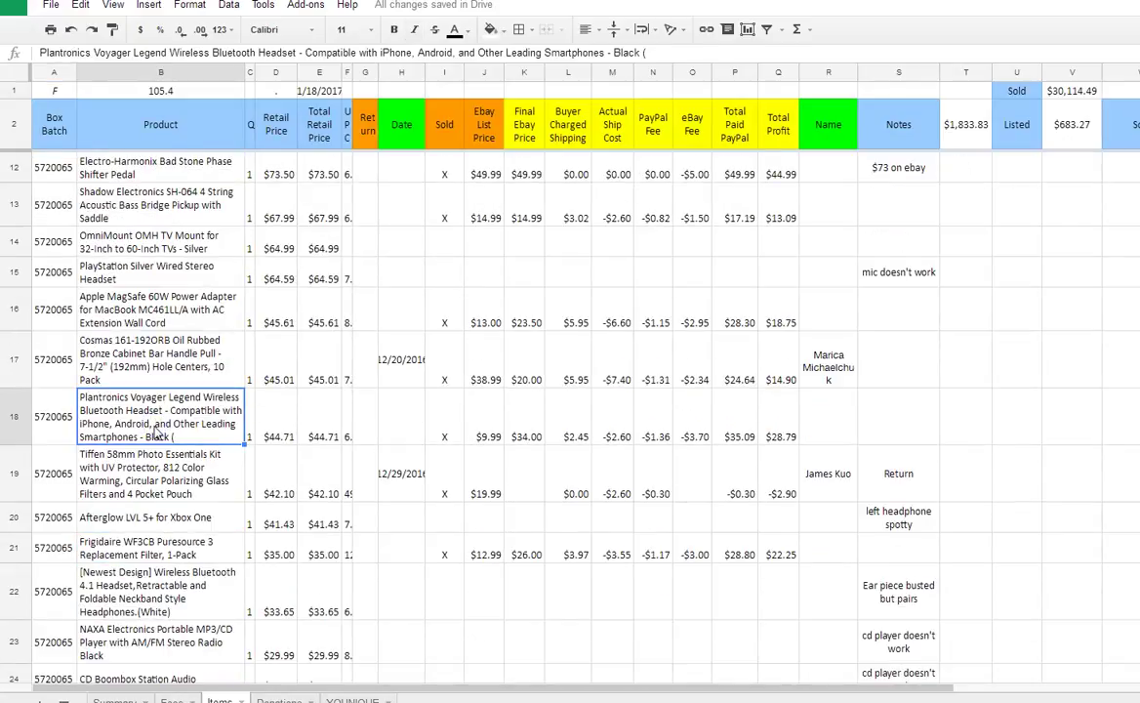
key(ctrl+Down)
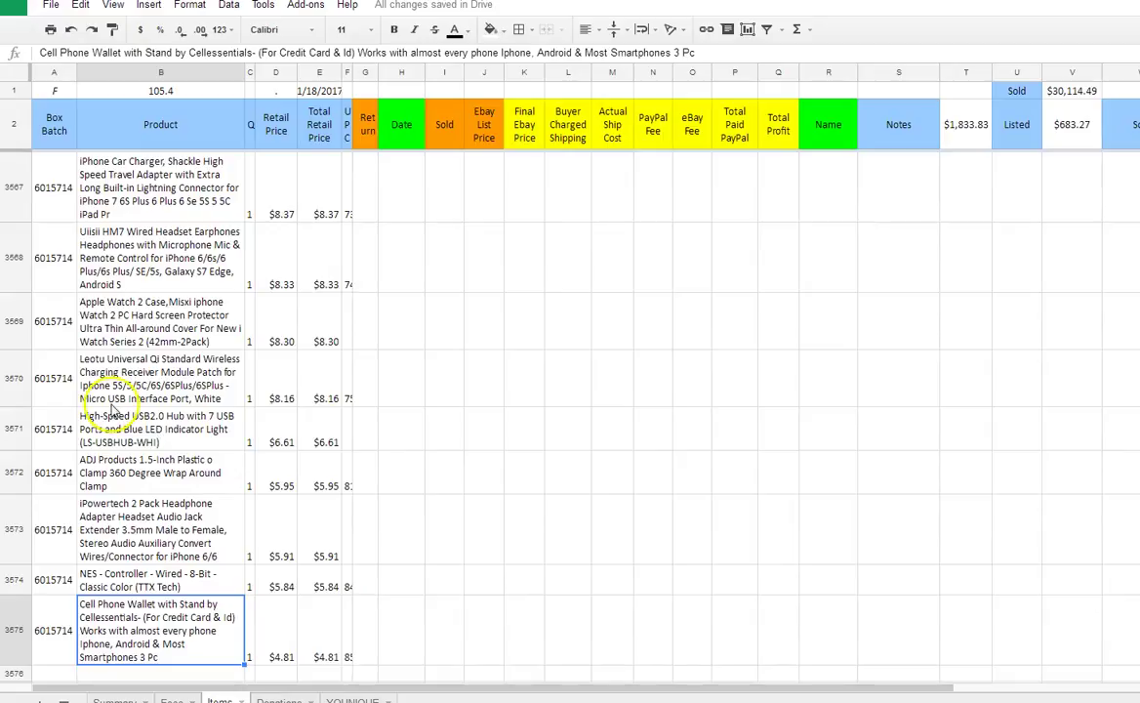
- Scroll back to row 3521 and select A3521, the first batch 6015714 cell
scroll(136, 388, up, 3)
scroll(137, 389, up, 6)
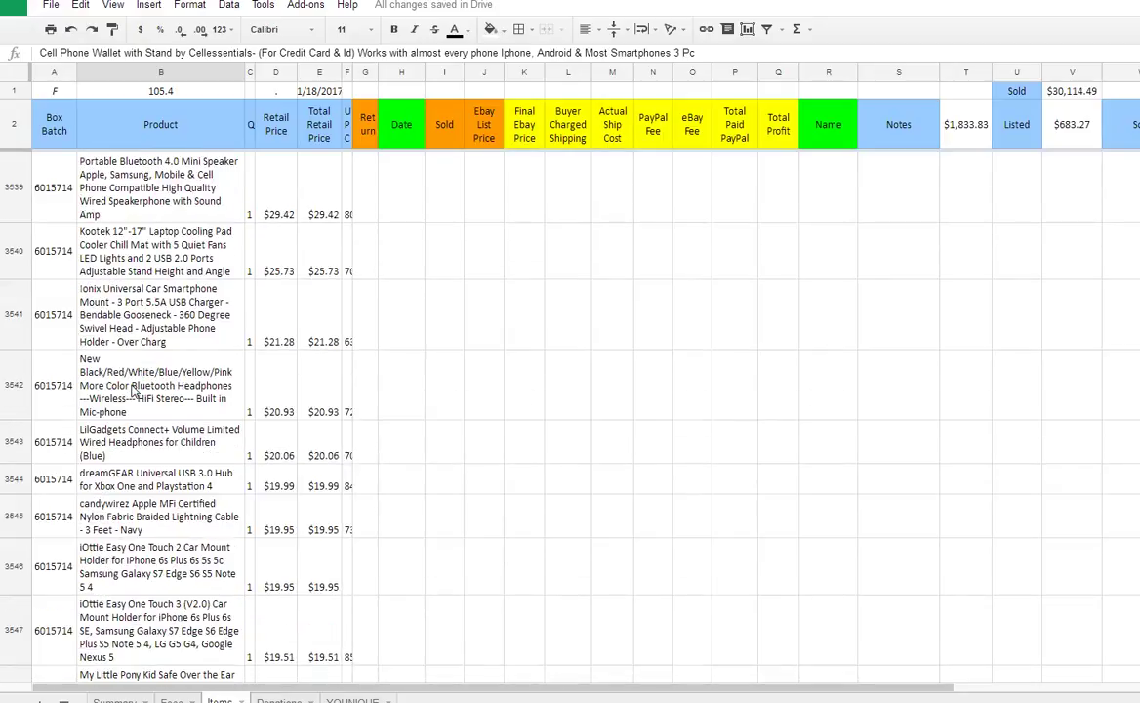
scroll(135, 389, up, 5)
scroll(137, 388, up, 3)
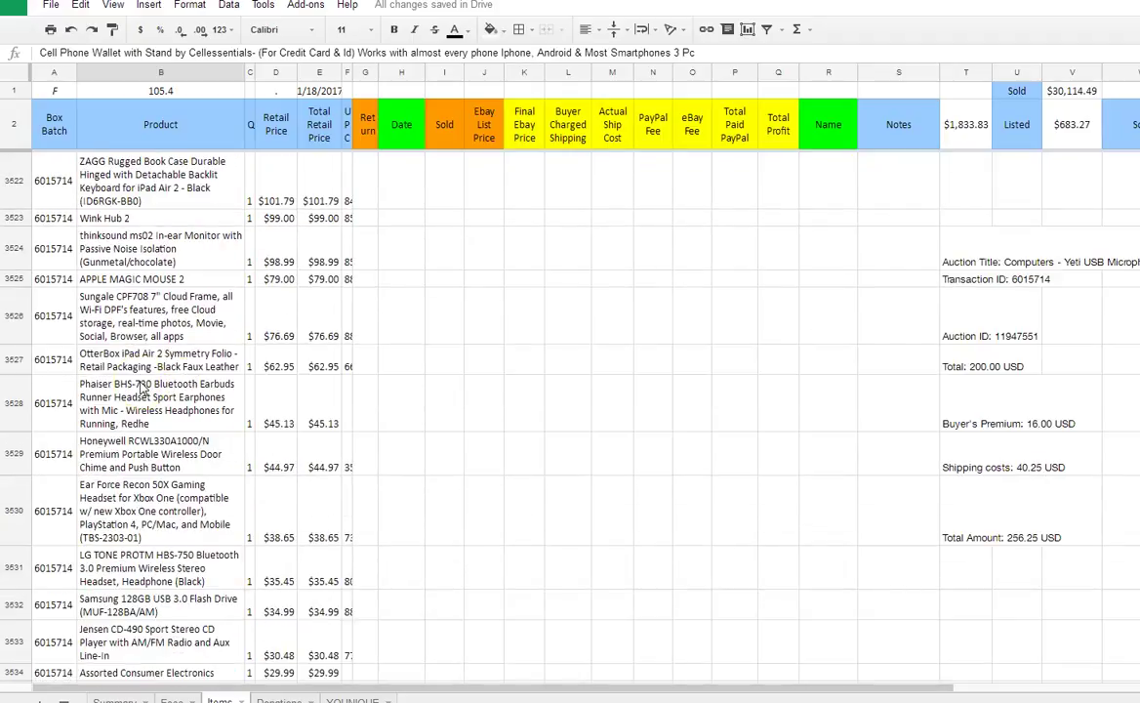
scroll(976, 244, up, 1)
scroll(976, 249, up, 2)
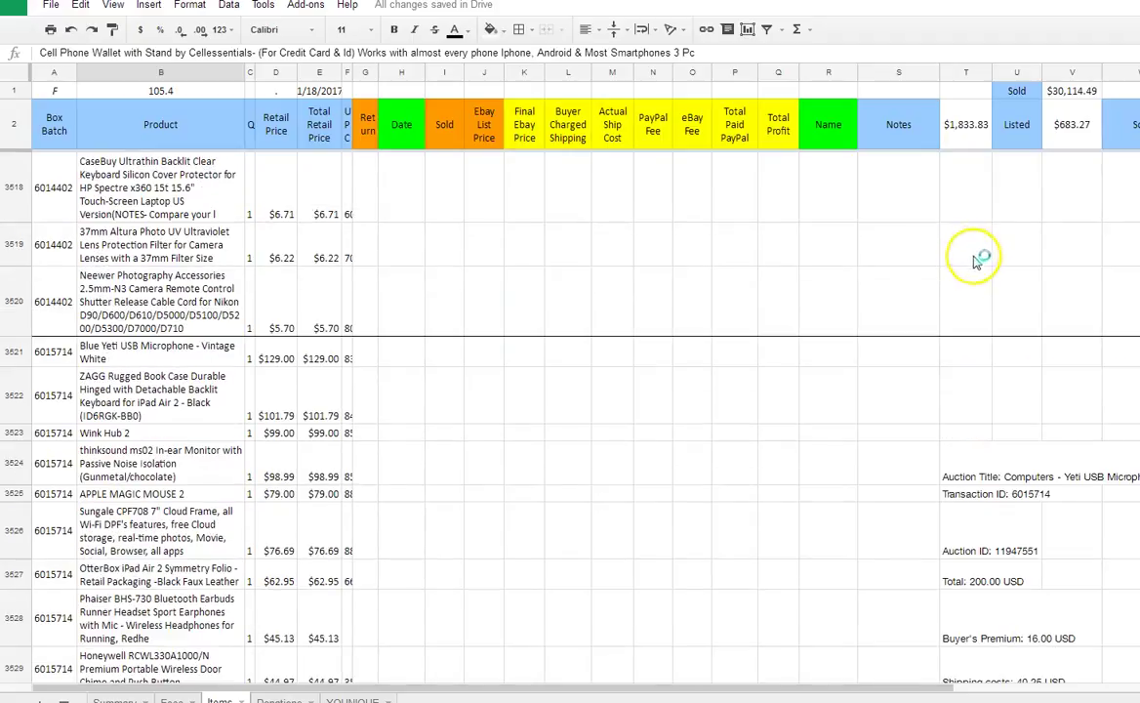
scroll(976, 322, down, 1)
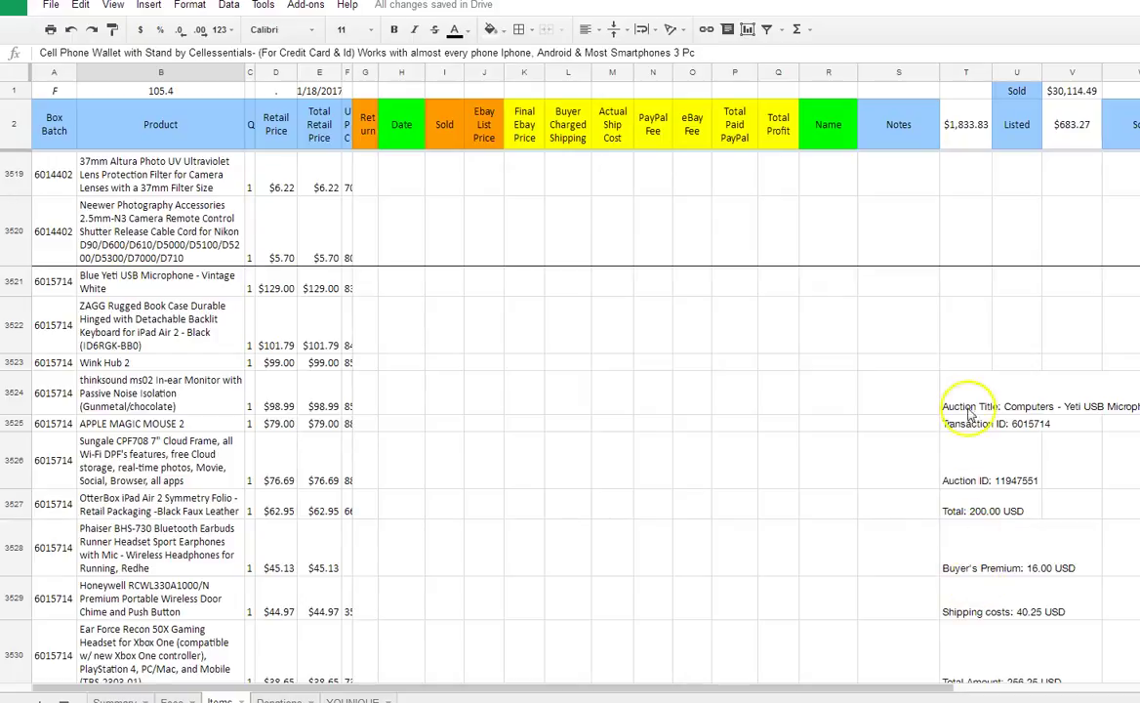
scroll(969, 457, down, 2)
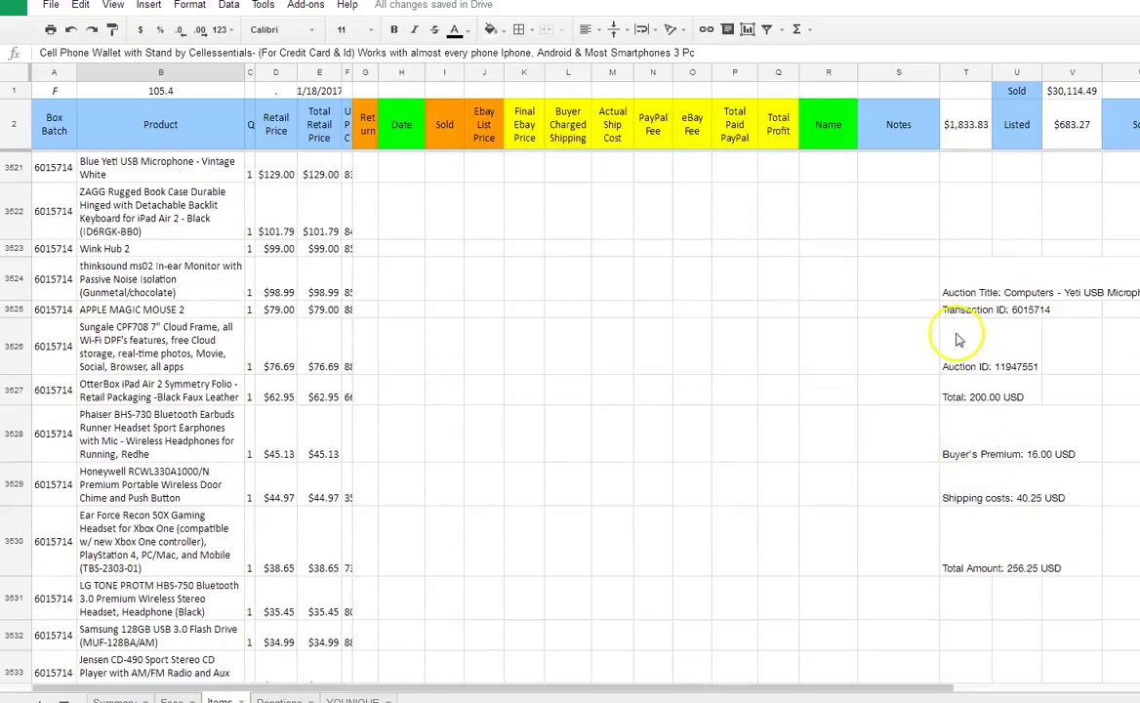
scroll(961, 472, up, 1)
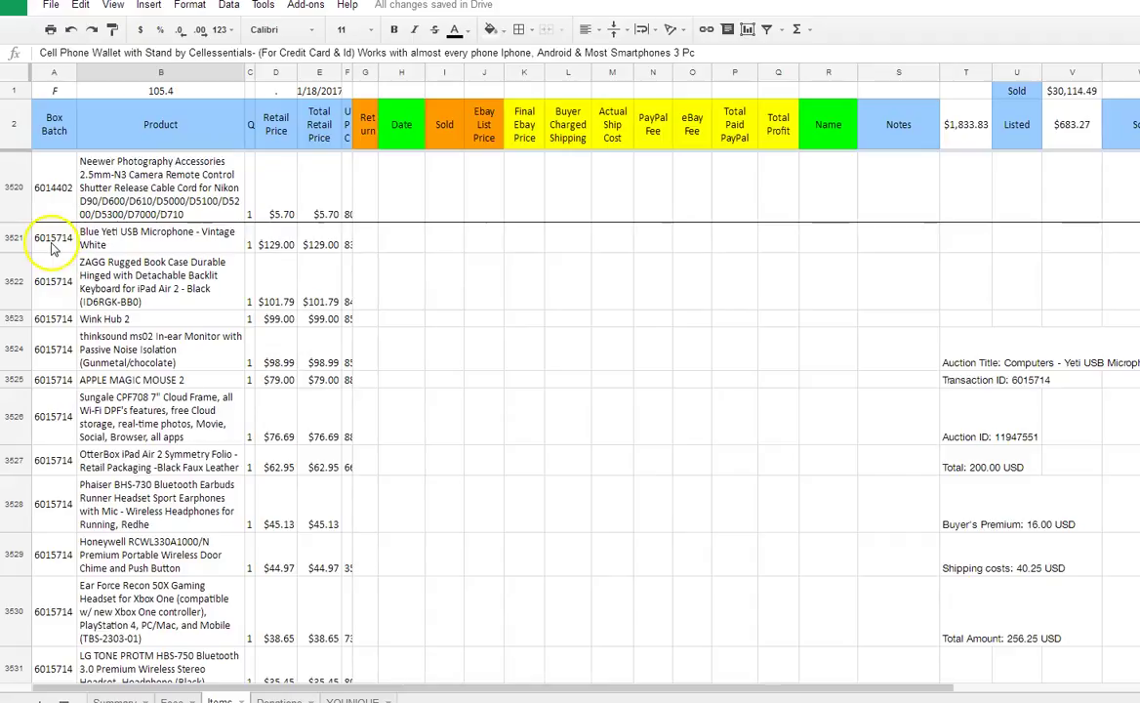
click(53, 244)
click(54, 247)
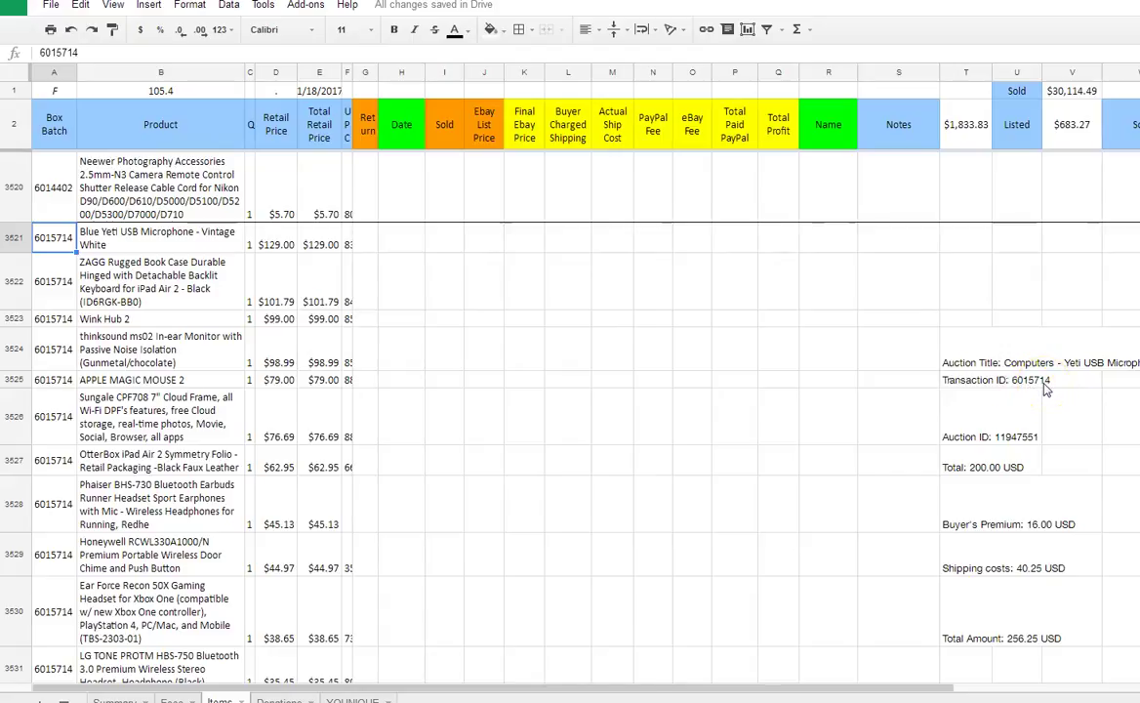
click(66, 252)
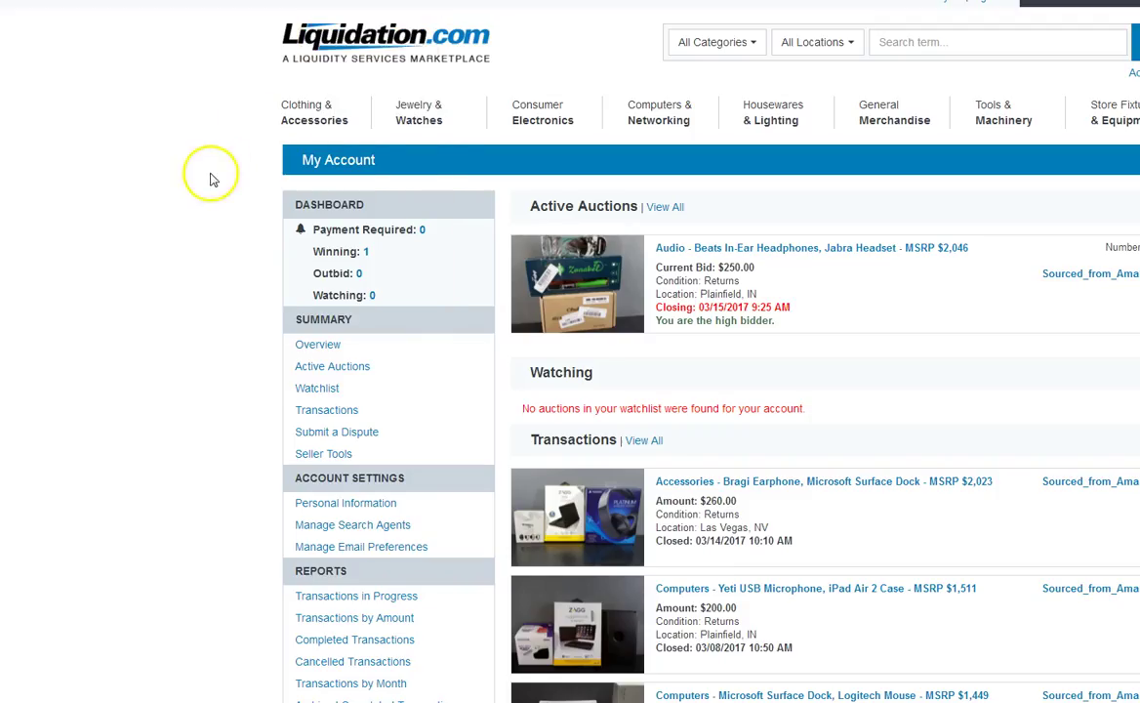
- From the full transactions list, open the Yeti USB Microphone, iPad Air 2 Case auction
scroll(590, 278, down, 3)
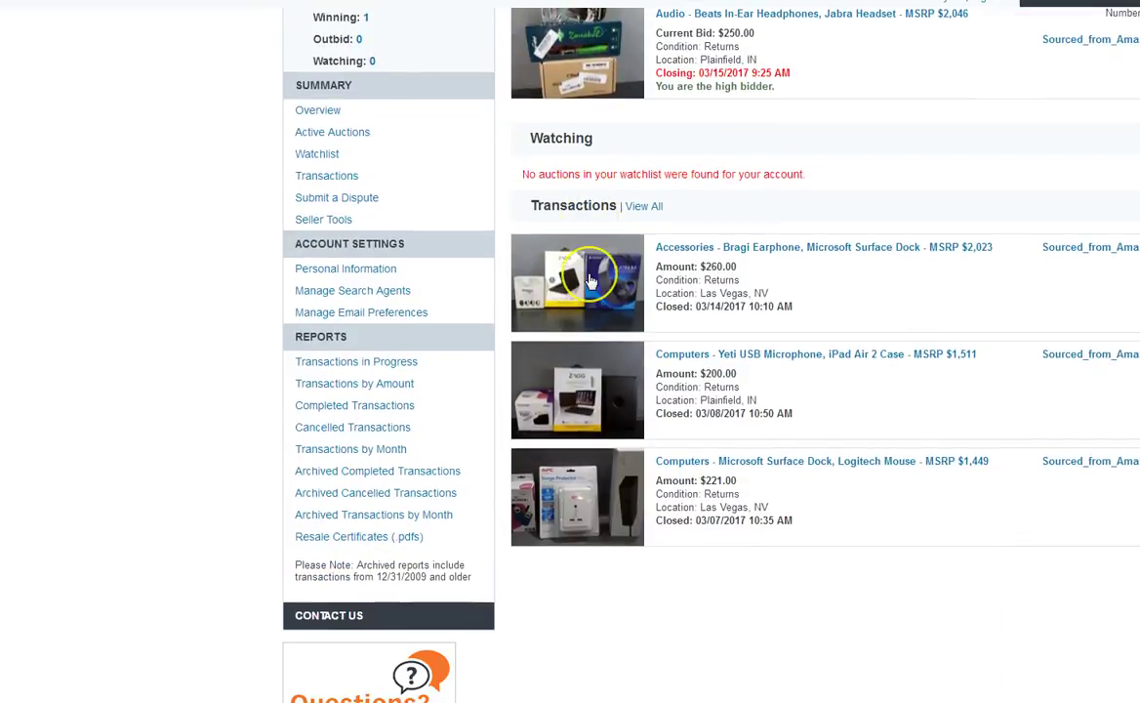
click(639, 208)
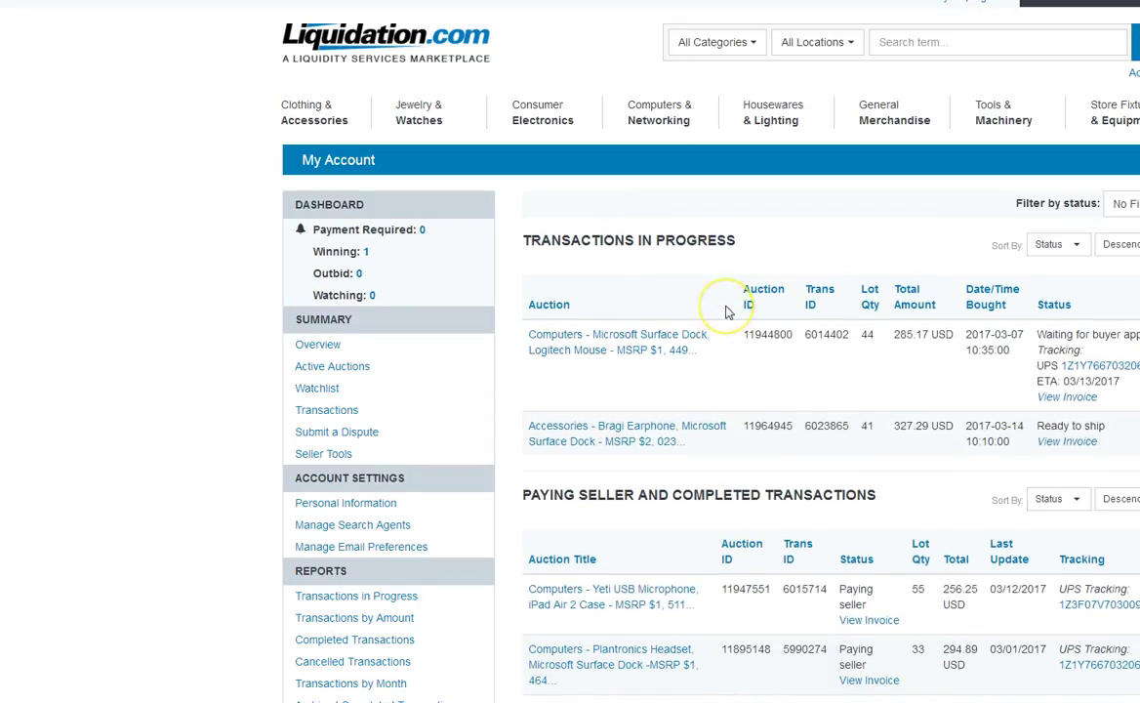
scroll(725, 312, down, 5)
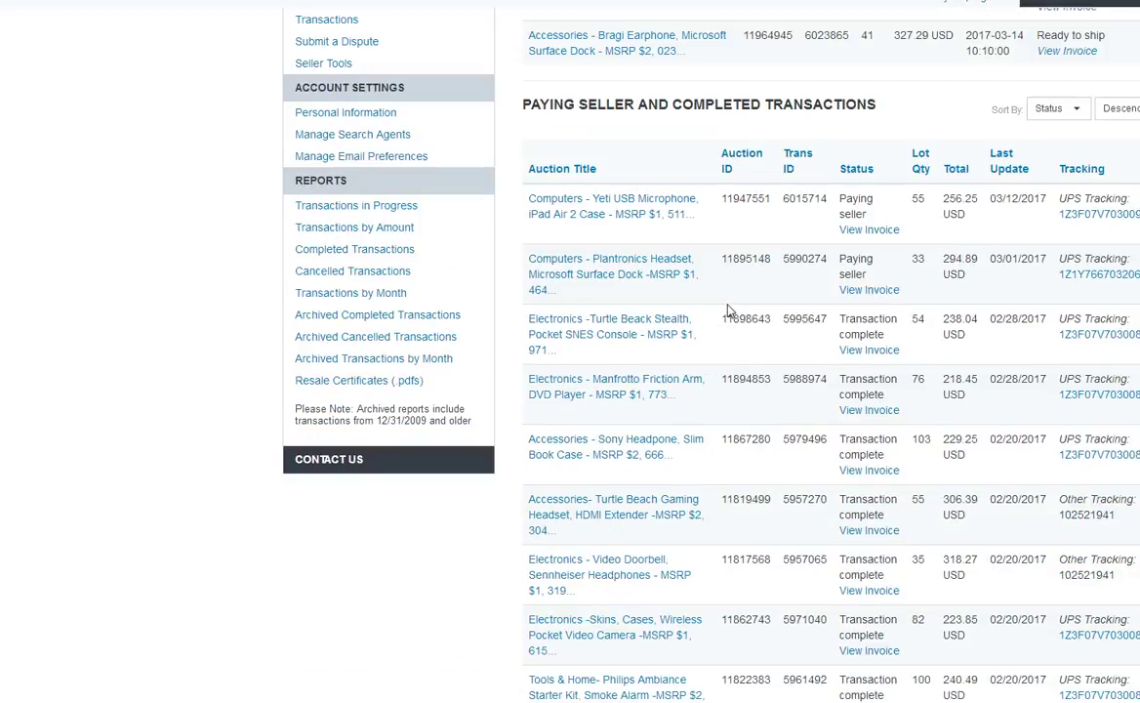
key(ctrl+Tab)
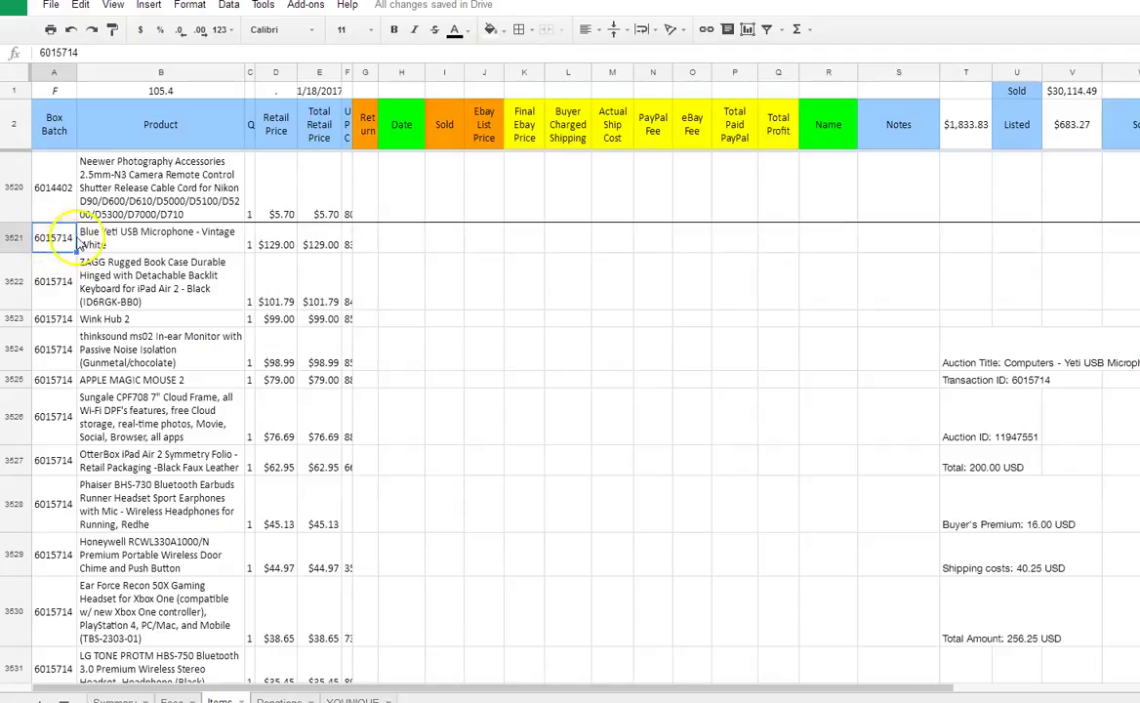
key(ctrl+Tab)
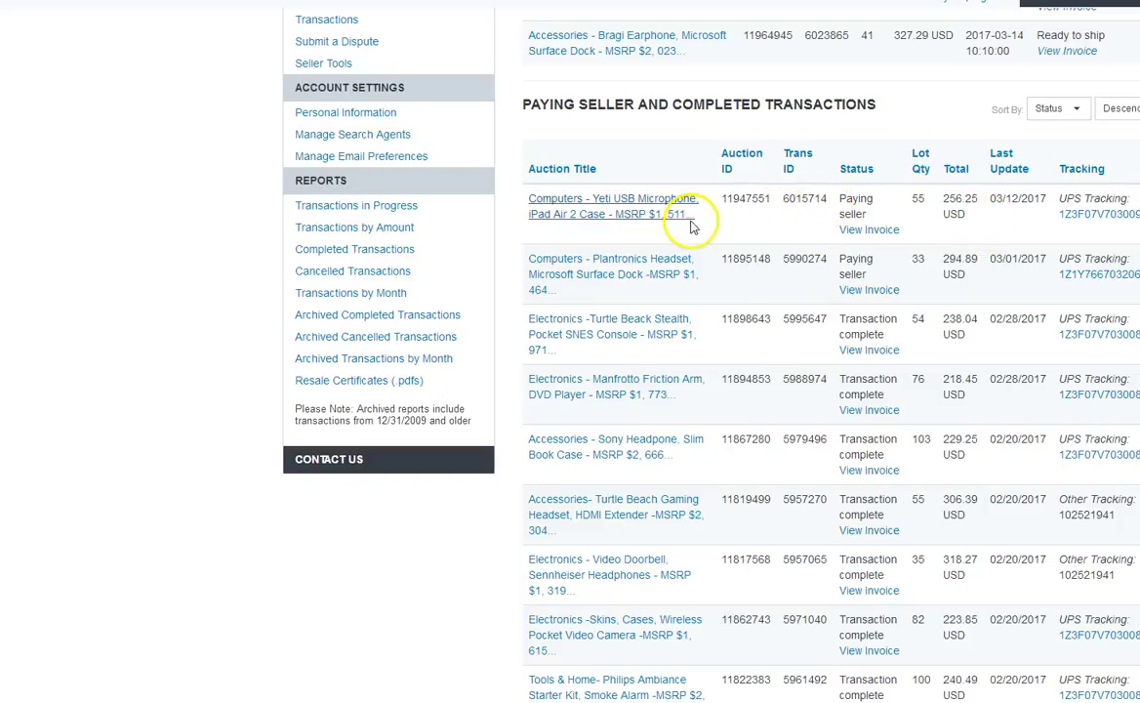
click(672, 215)
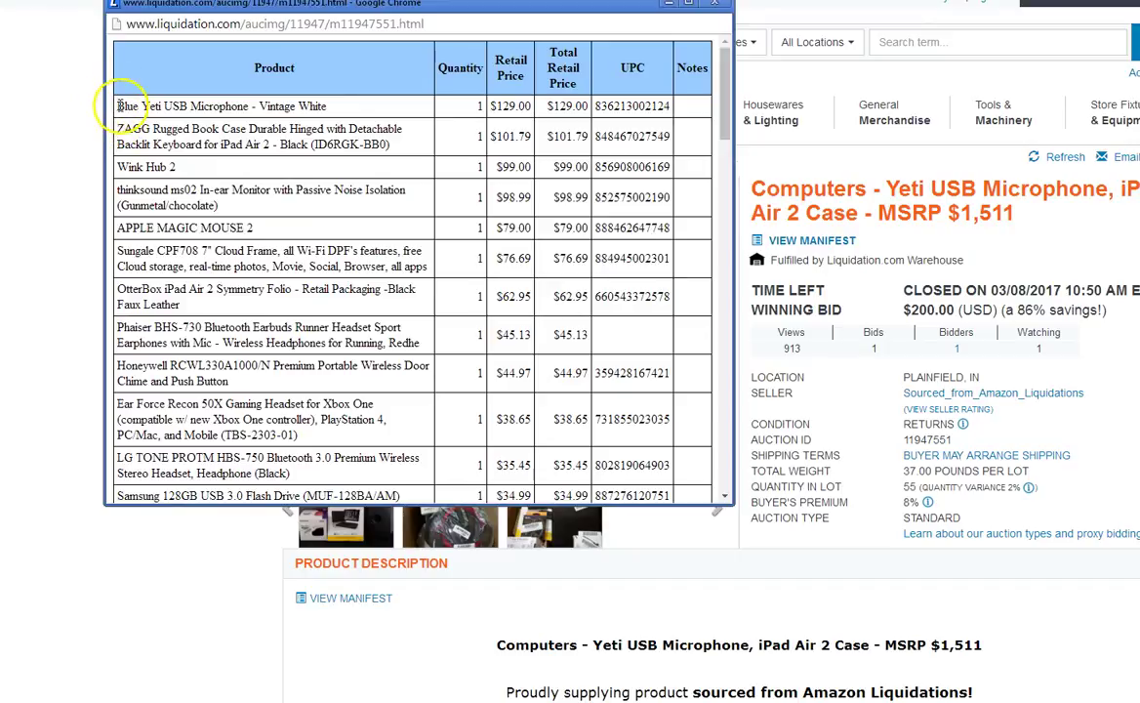
- Copy the manifest's item rows from Blue Yeti through the last row
drag(116, 105, 656, 445)
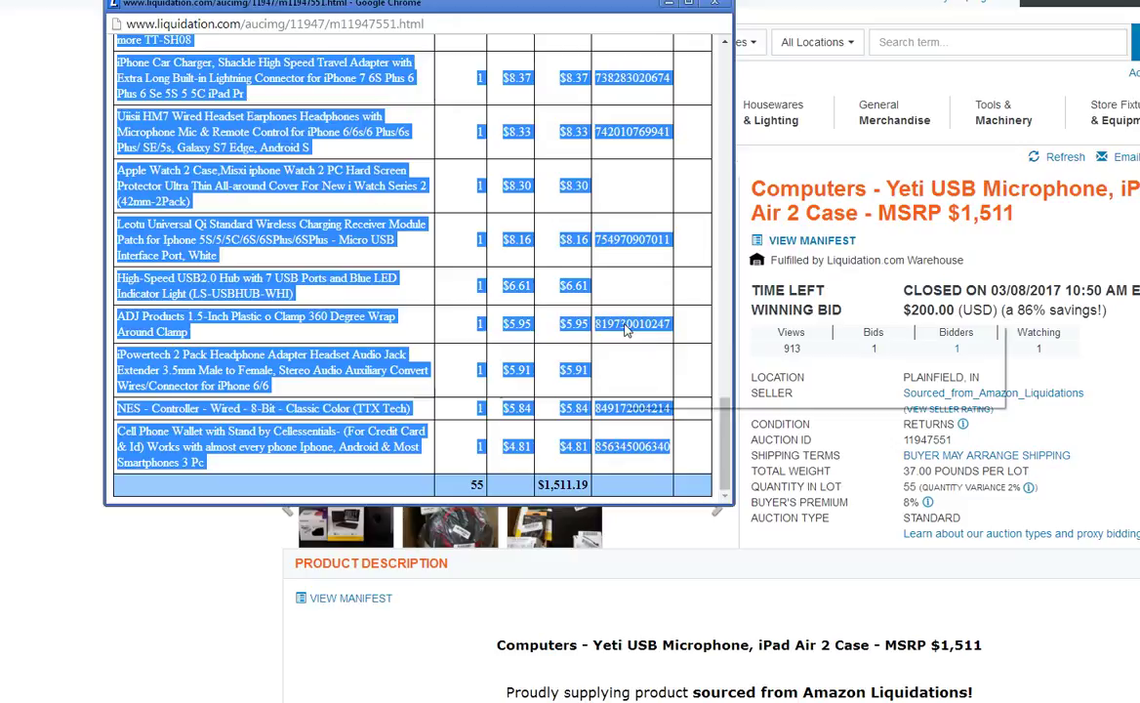
right_click(626, 328)
click(655, 335)
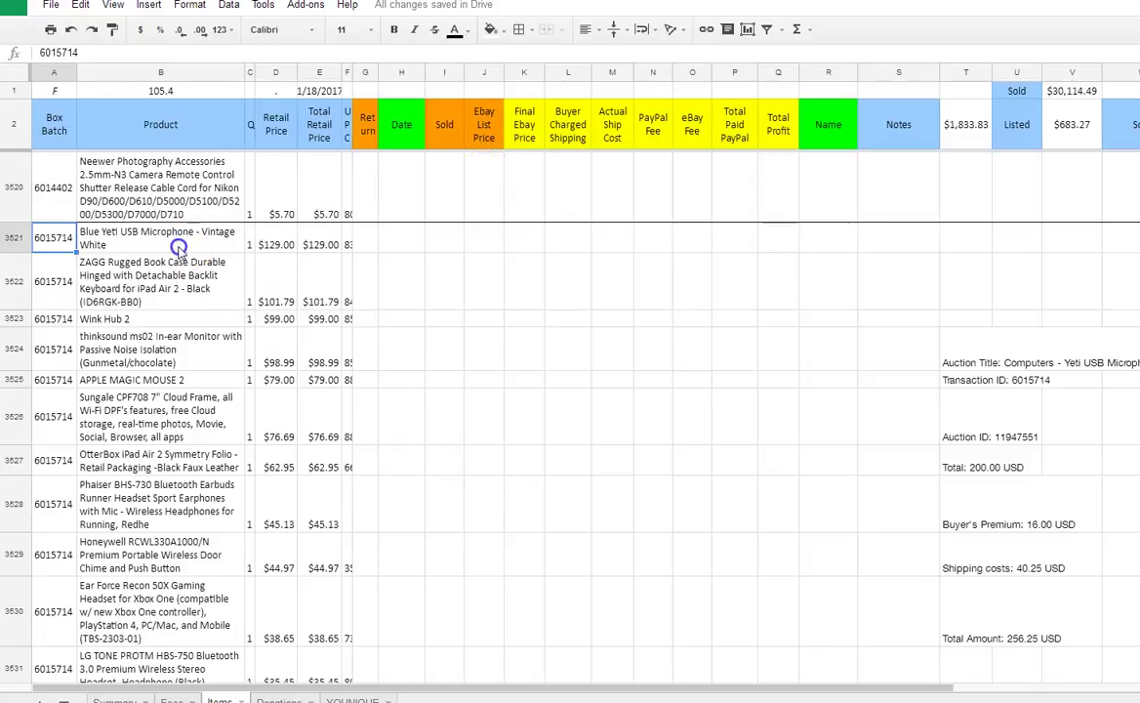
- Paste the manifest as values only into the first new Product cell
click(177, 248)
right_click(176, 248)
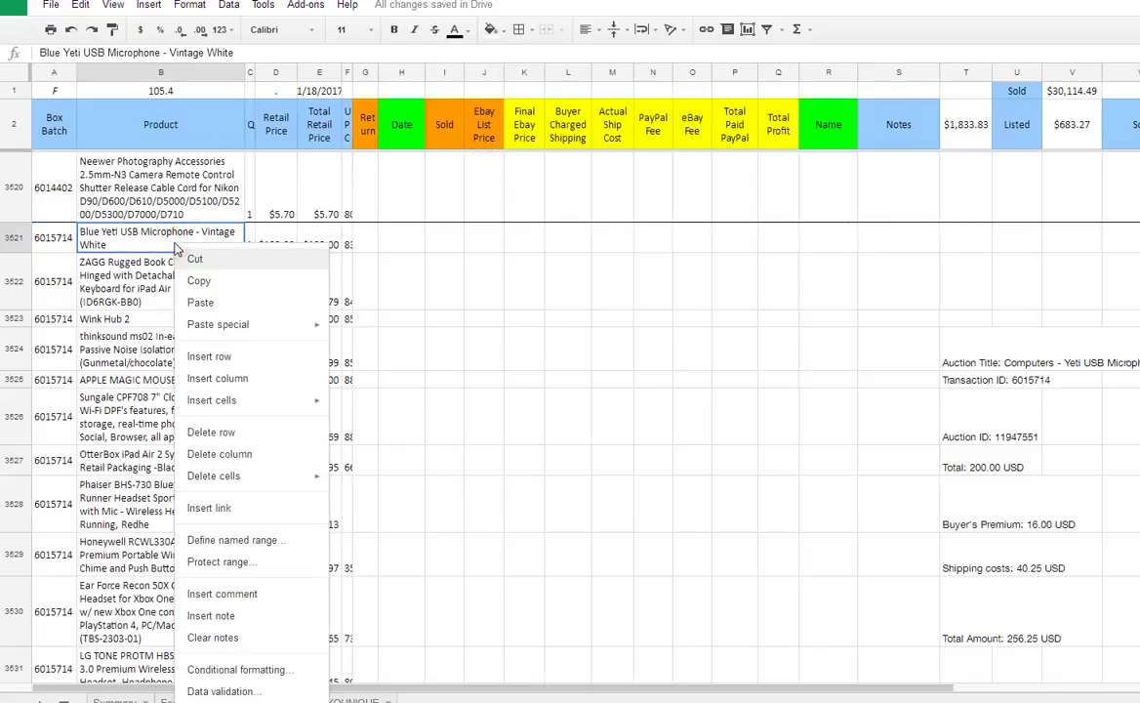
click(280, 327)
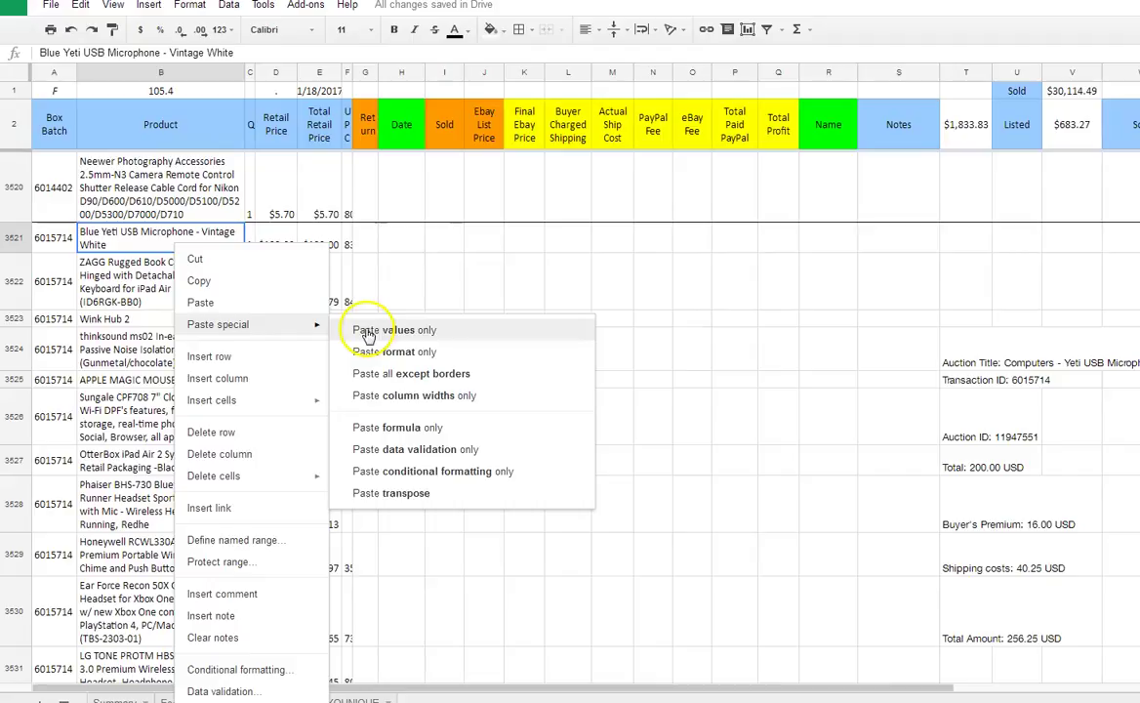
click(367, 335)
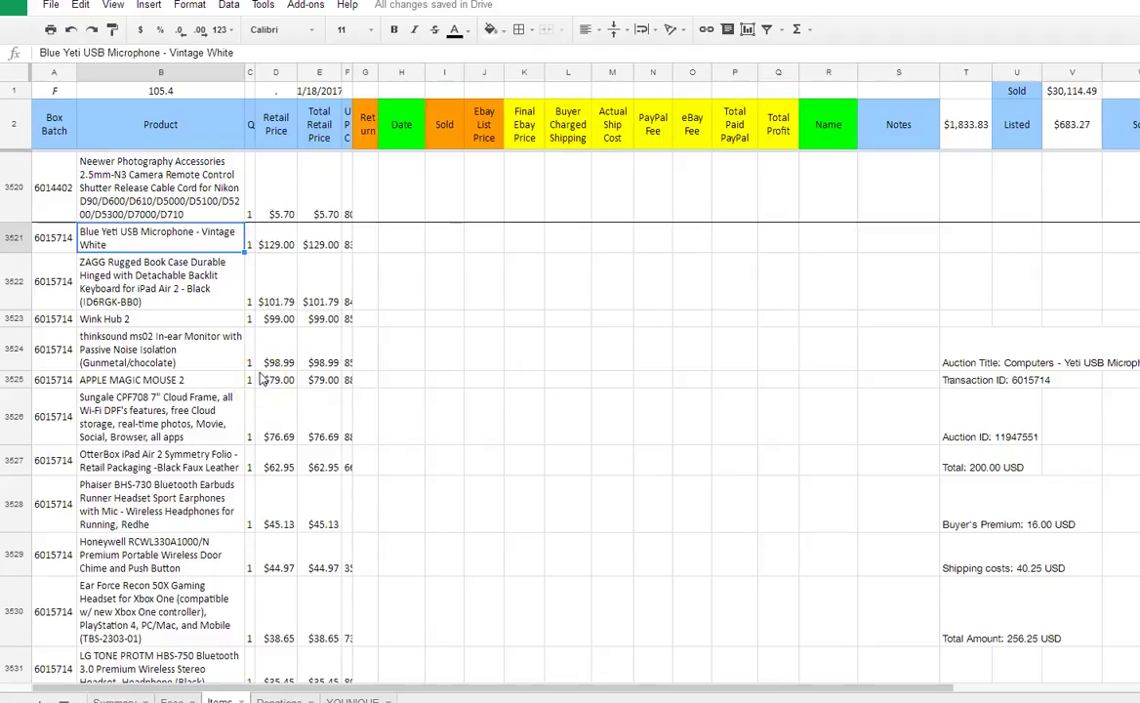
- Check that rows 3521–3575 carry batch 6015714, ending with the $4.81 Cell Phone Wallet
scroll(262, 379, down, 5)
scroll(261, 379, up, 5)
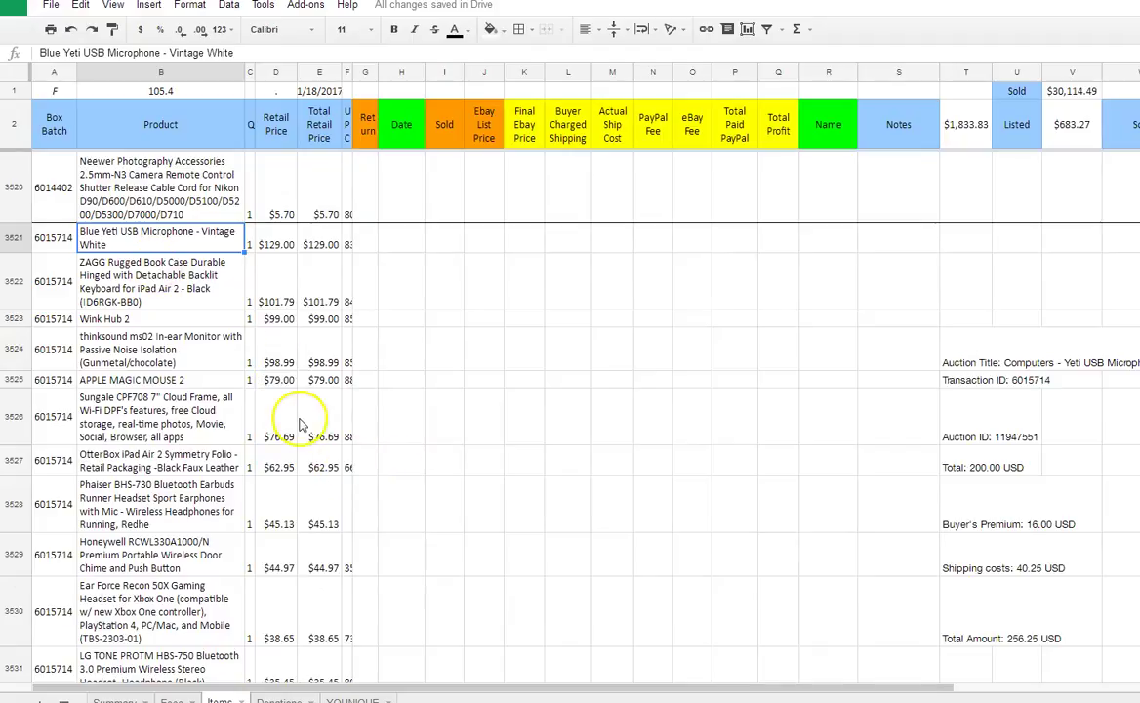
scroll(137, 379, down, 5)
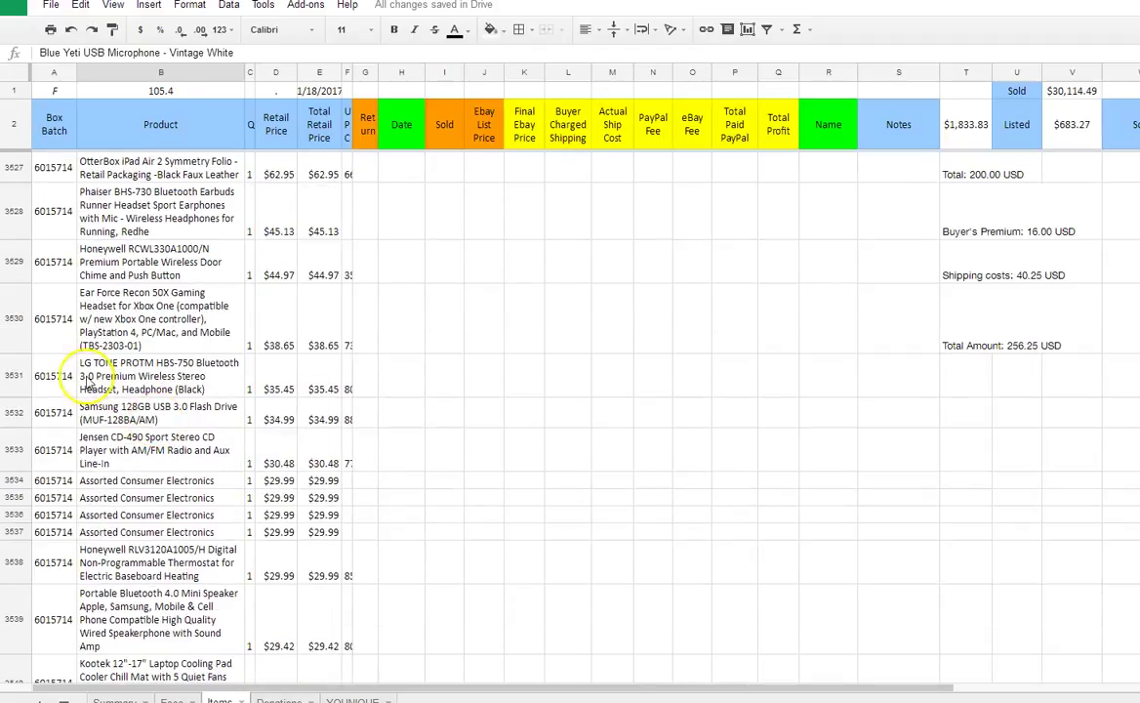
click(59, 318)
scroll(83, 543, down, 5)
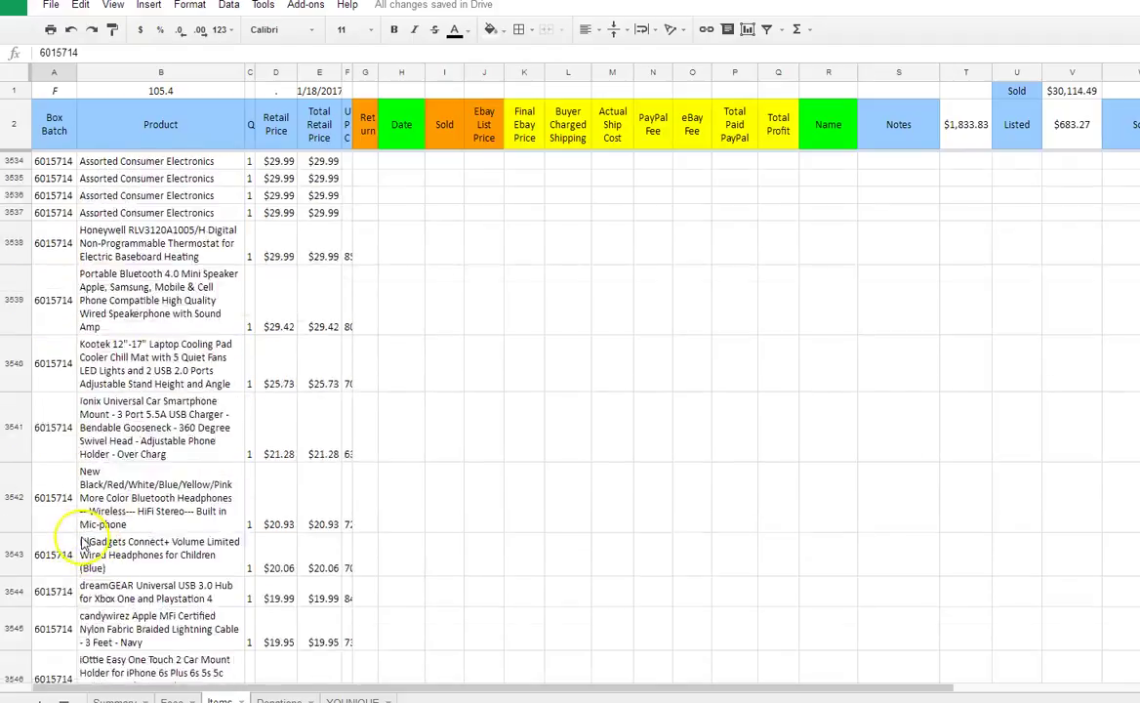
scroll(82, 543, down, 12)
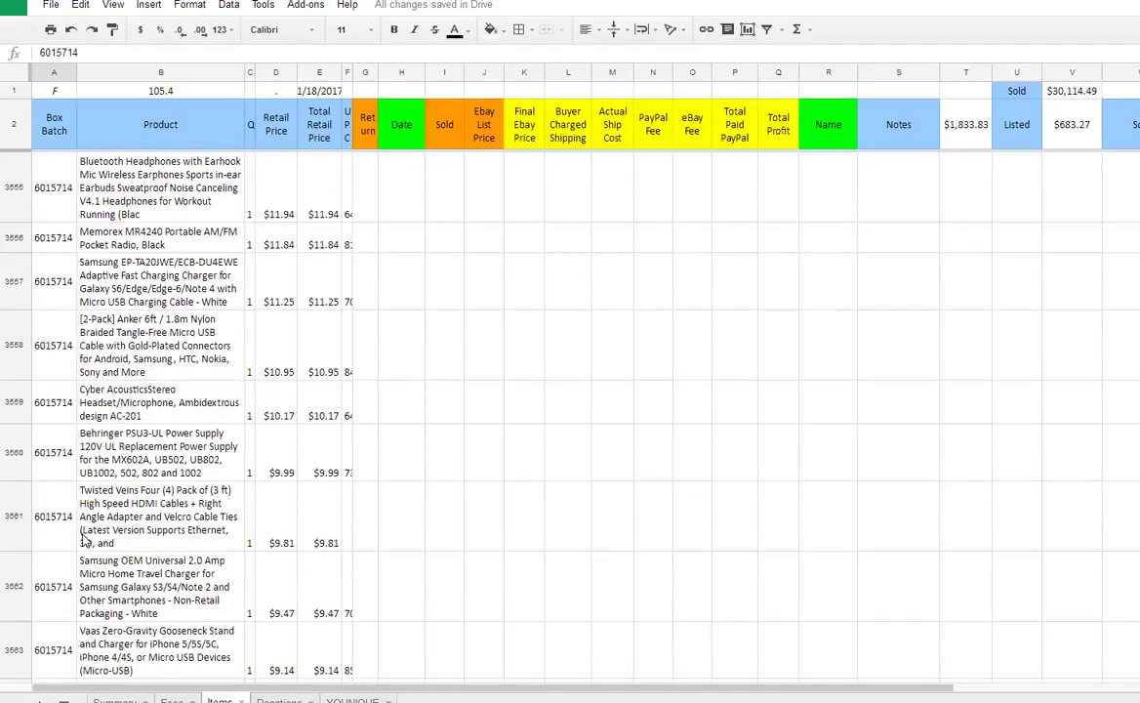
scroll(83, 537, down, 12)
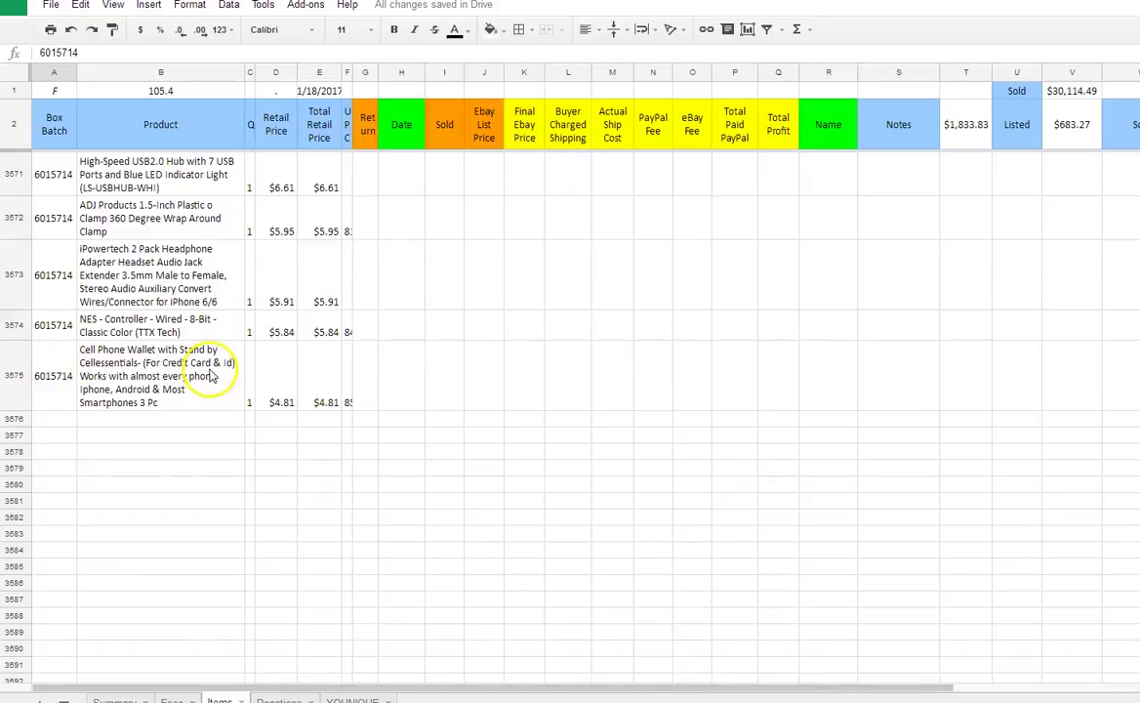
- On Summary, fill the retail value formula from E64 down to E65
click(114, 700)
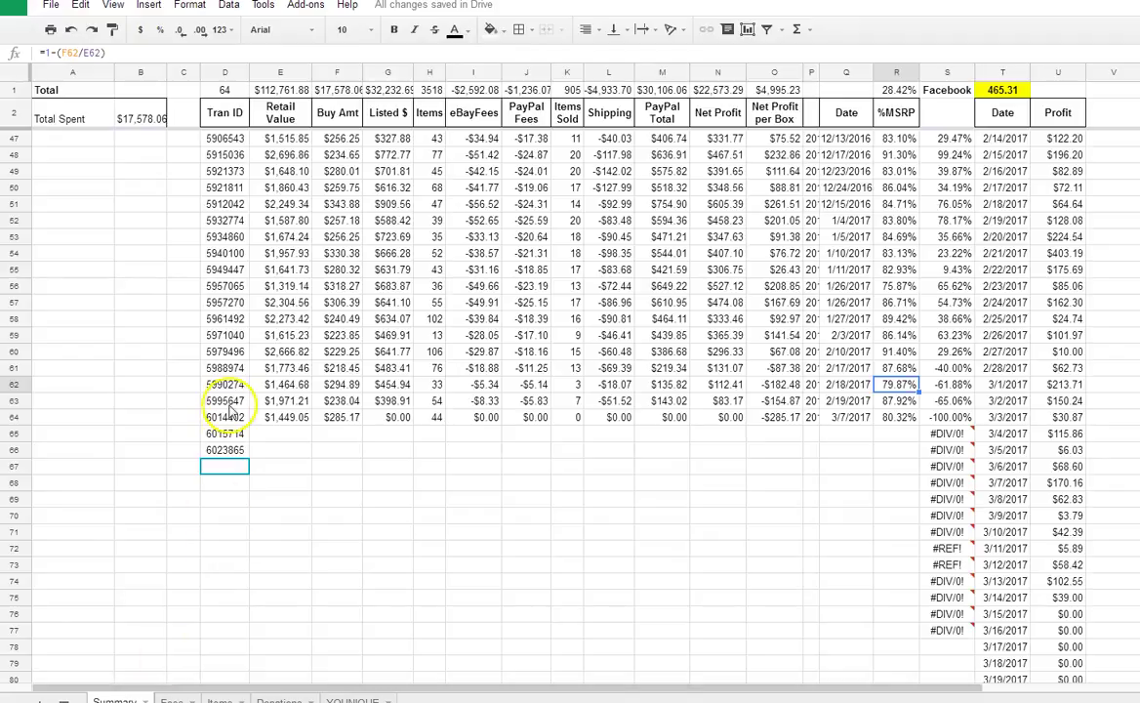
click(238, 434)
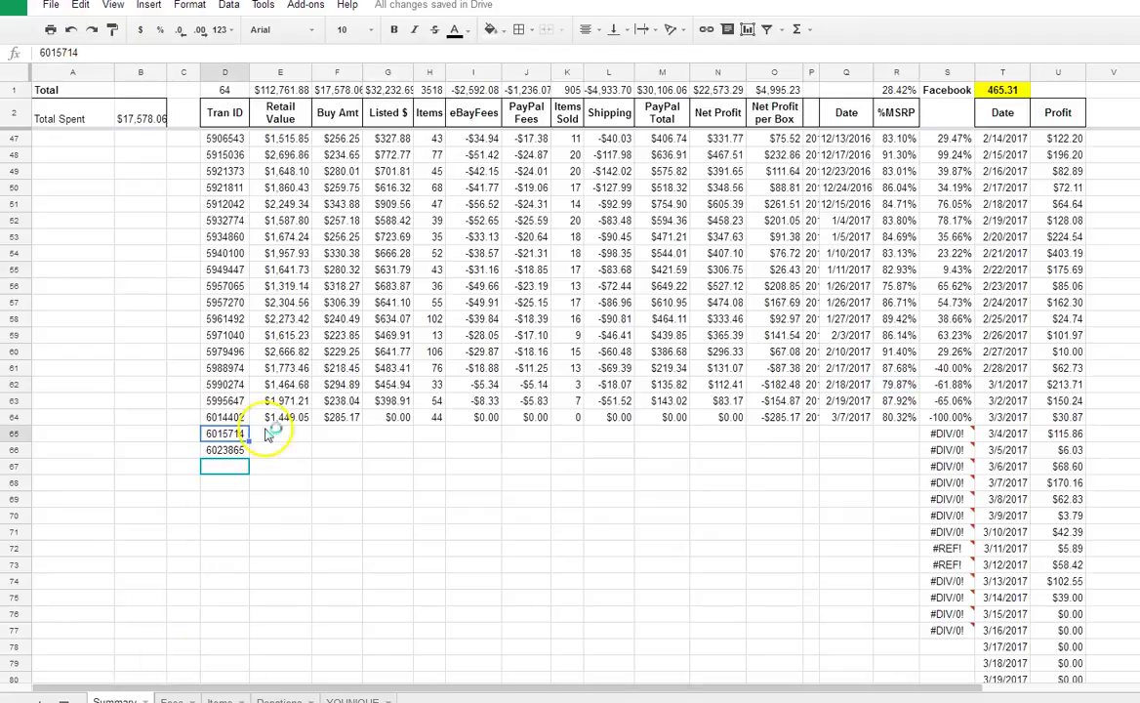
click(277, 417)
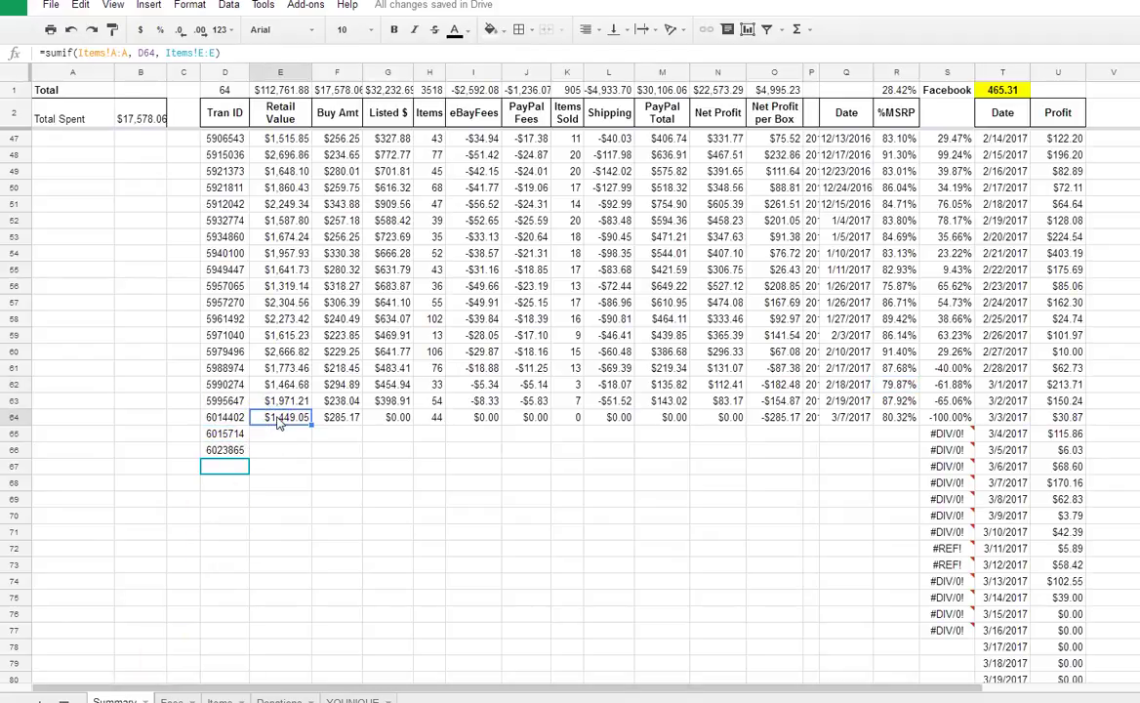
click(291, 420)
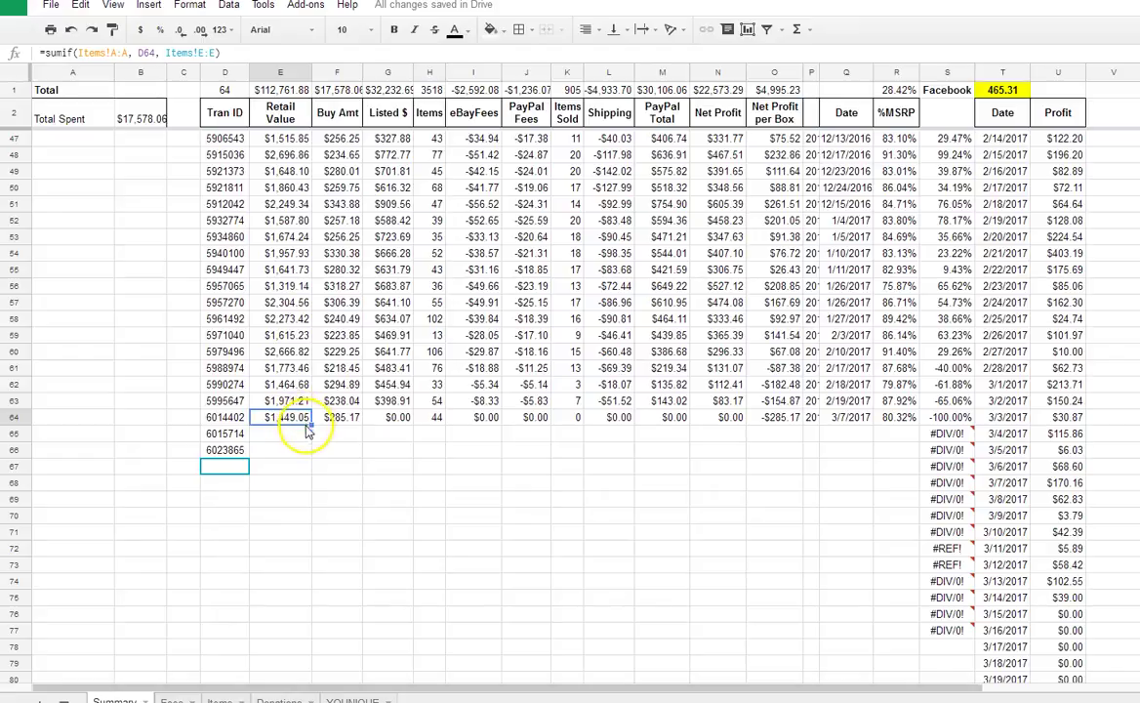
click(237, 436)
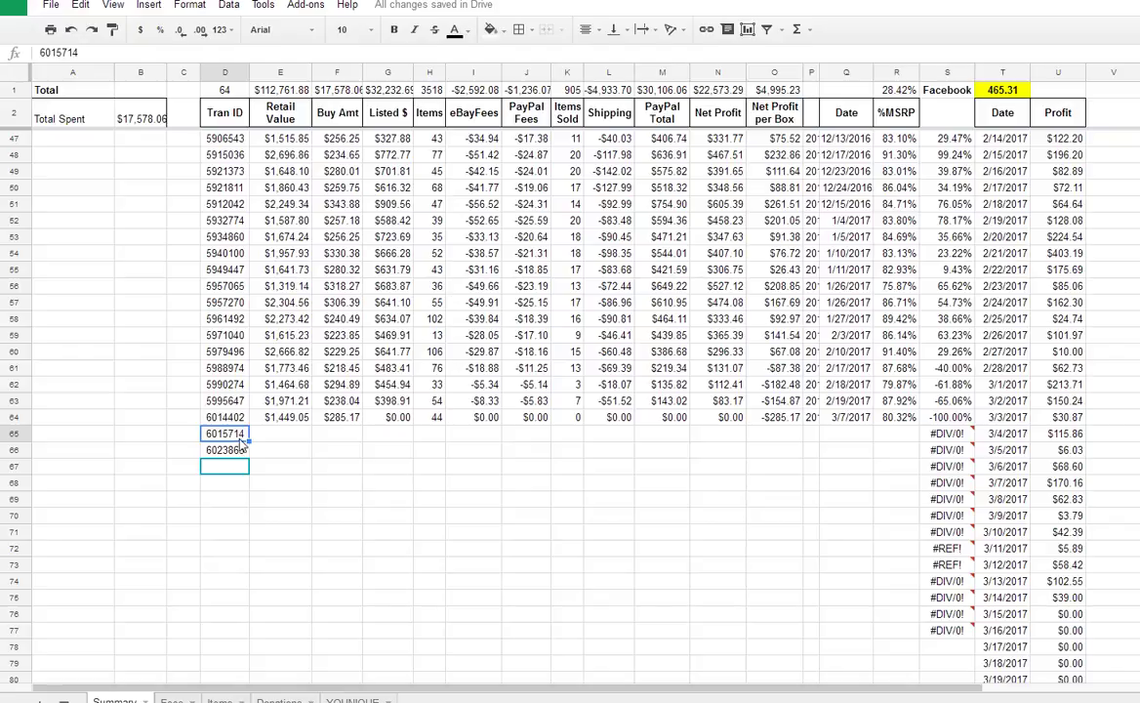
click(296, 419)
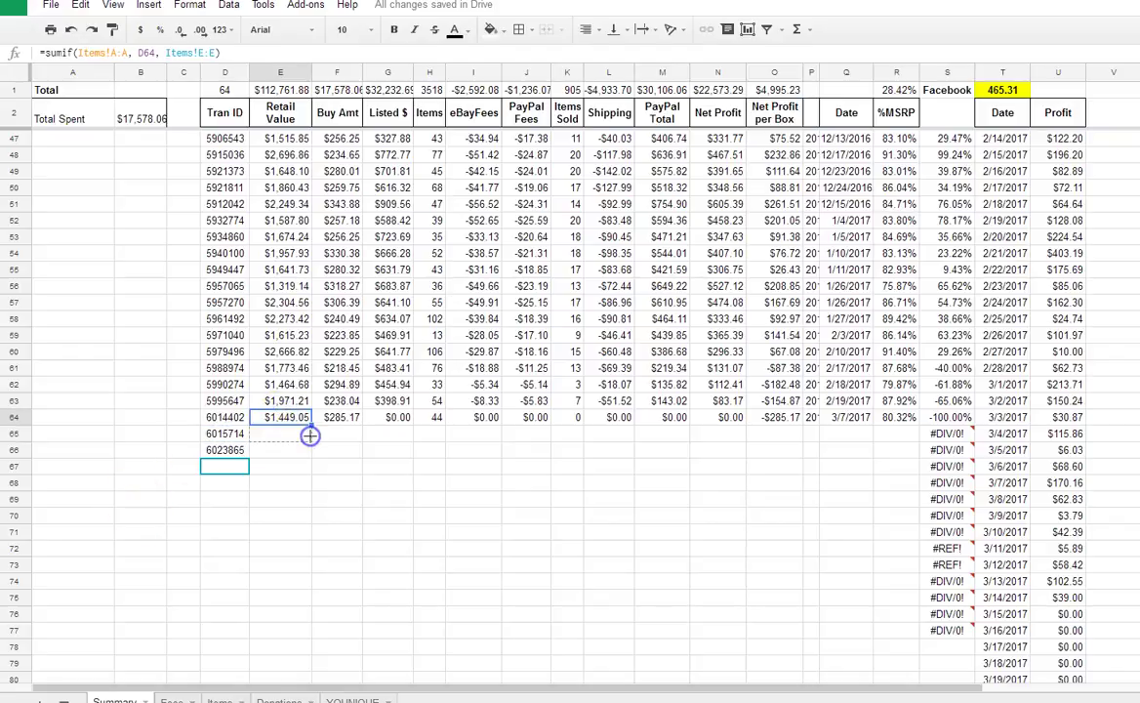
drag(309, 437, 306, 433)
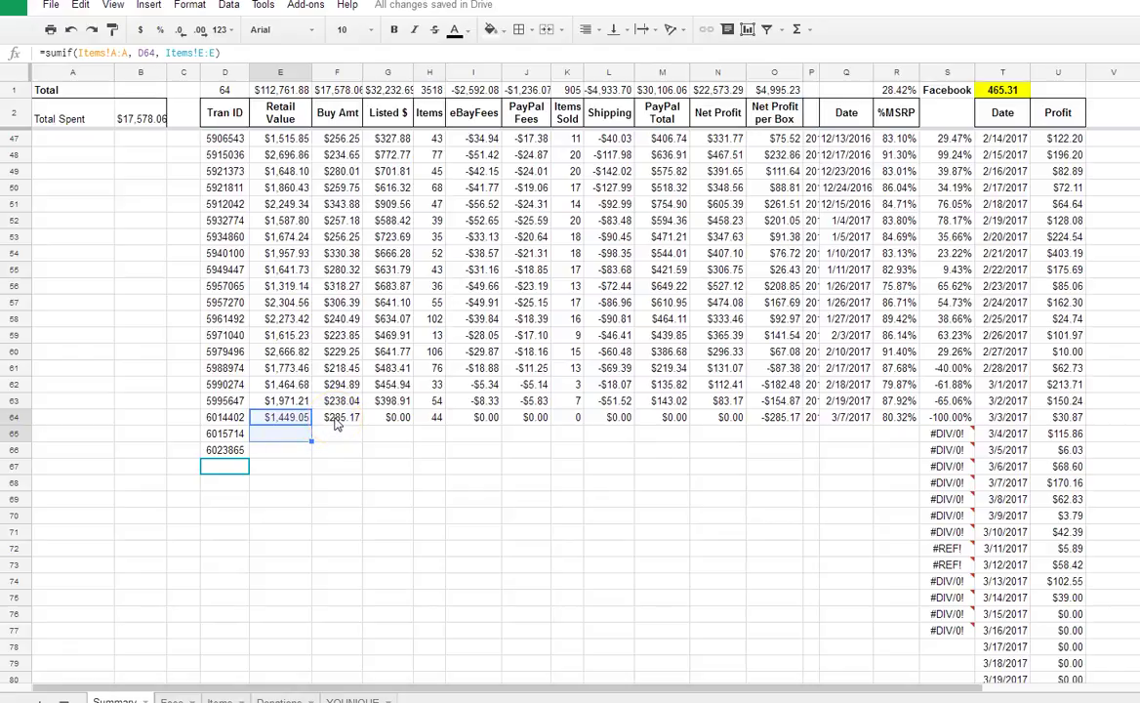
- Fill the G64:O64 listed-through-profit formulas down to row 65
click(335, 419)
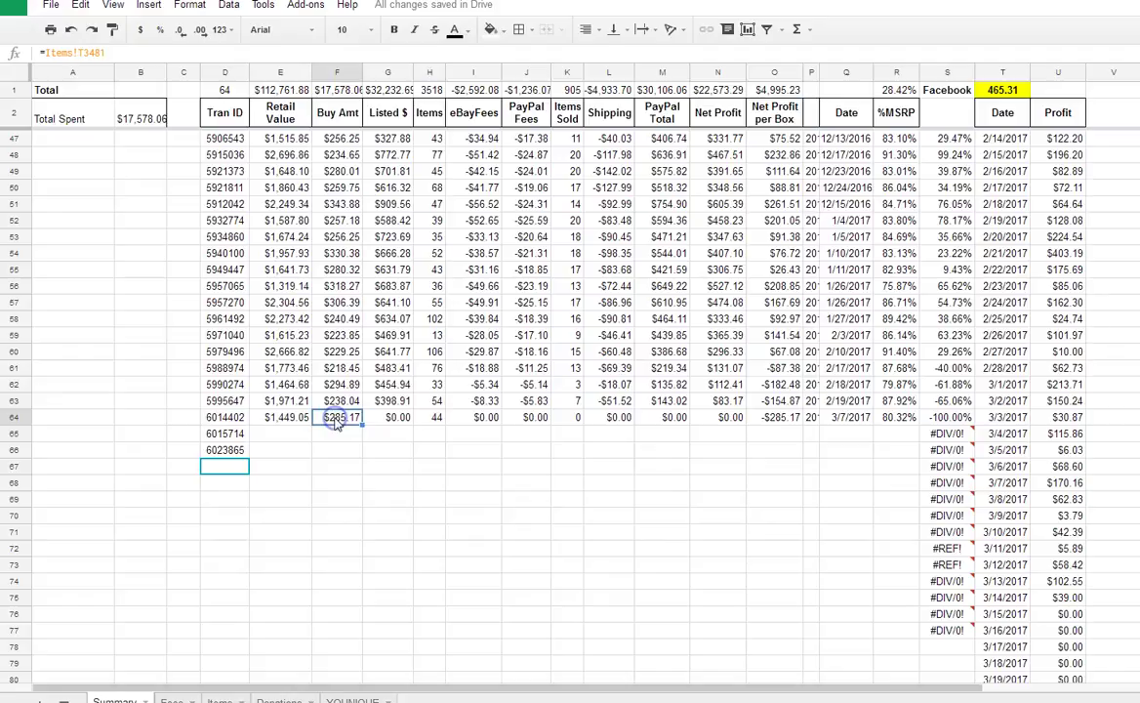
click(396, 419)
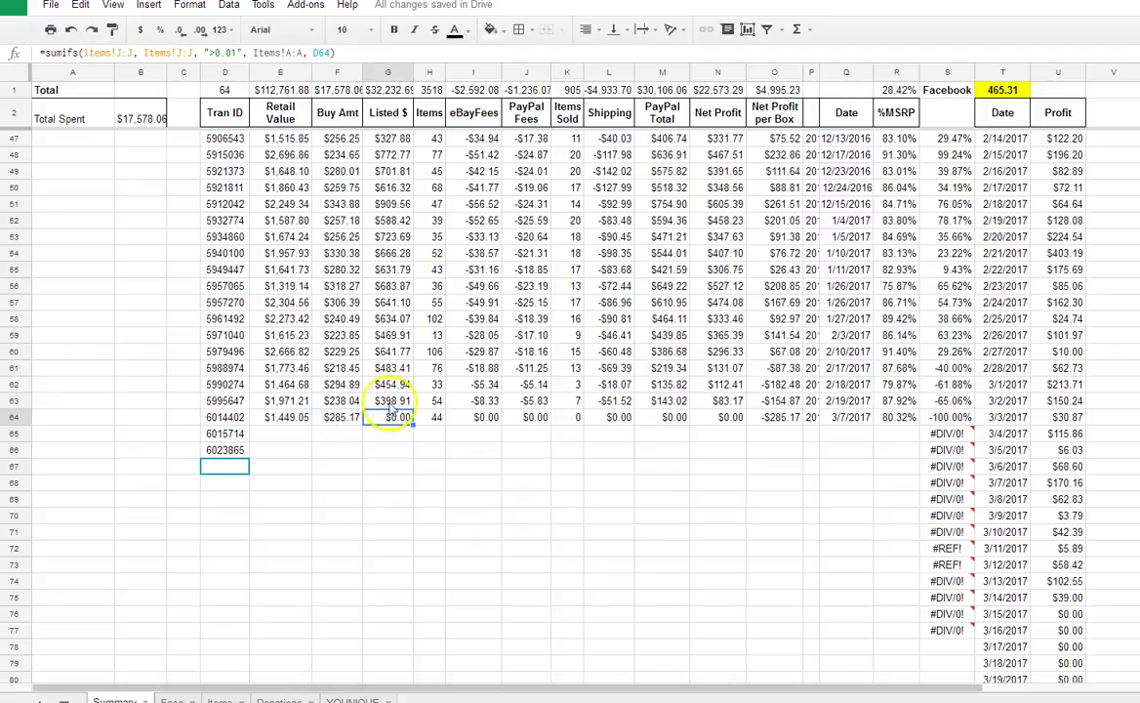
shift+click(792, 418)
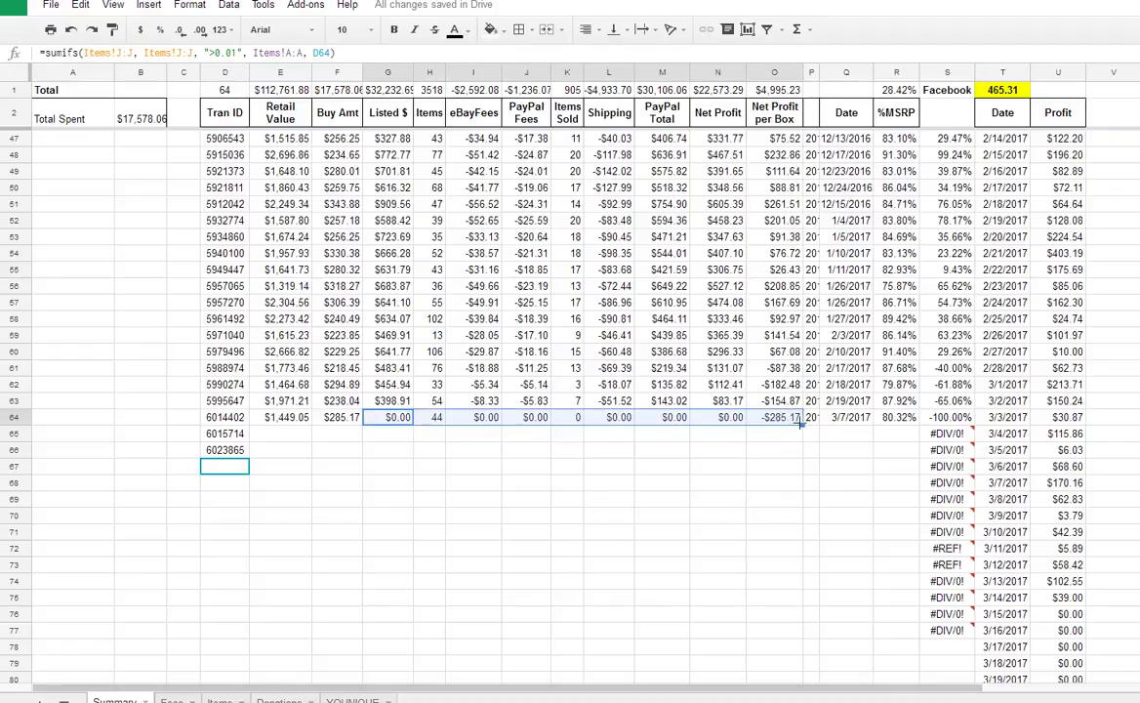
drag(800, 422, 800, 441)
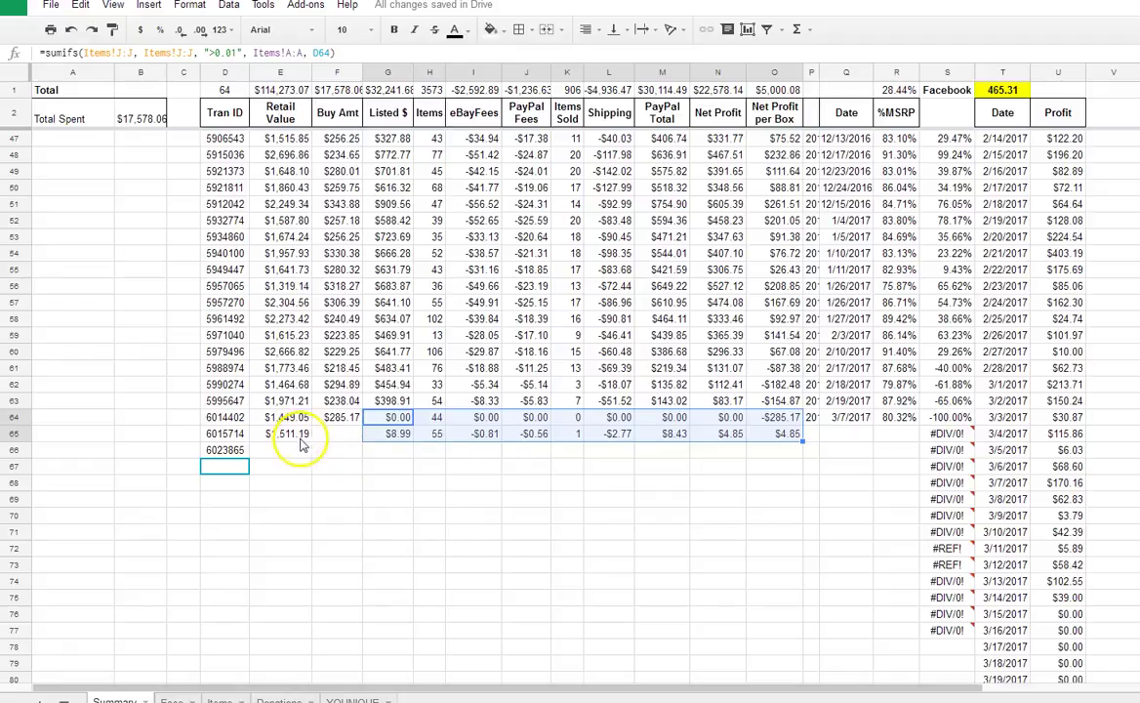
- Enter the auction close date 3/8/2017 in Q65
click(847, 435)
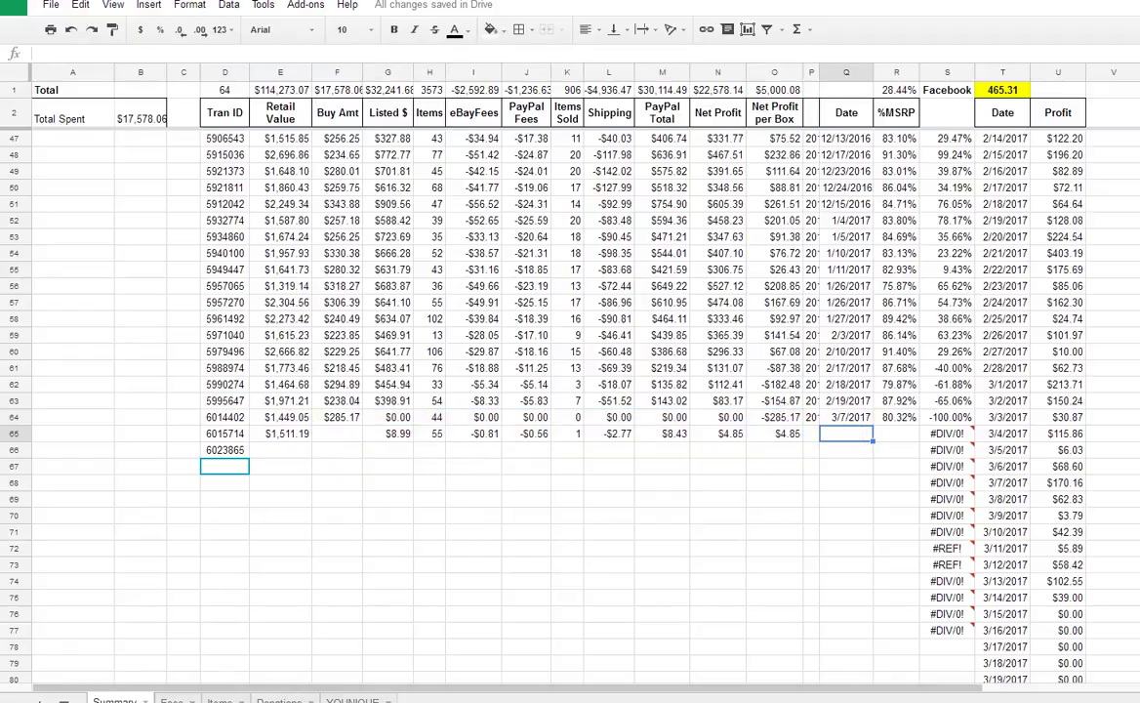
key(ctrl+Tab)
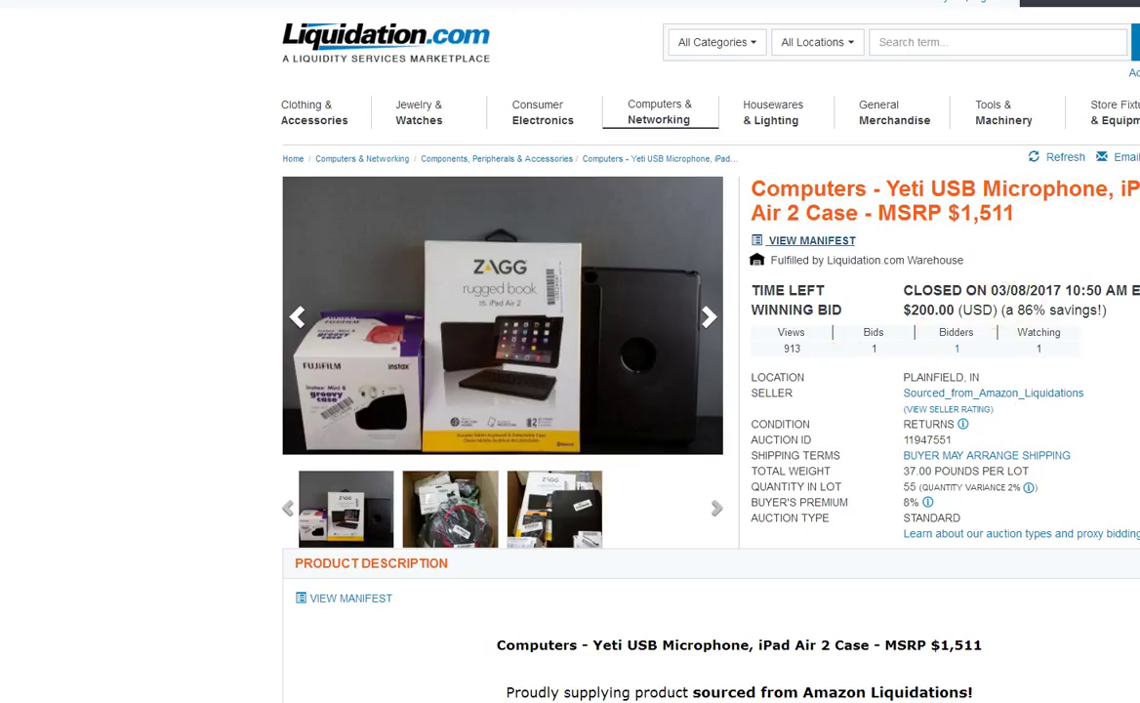
key(ctrl+Tab)
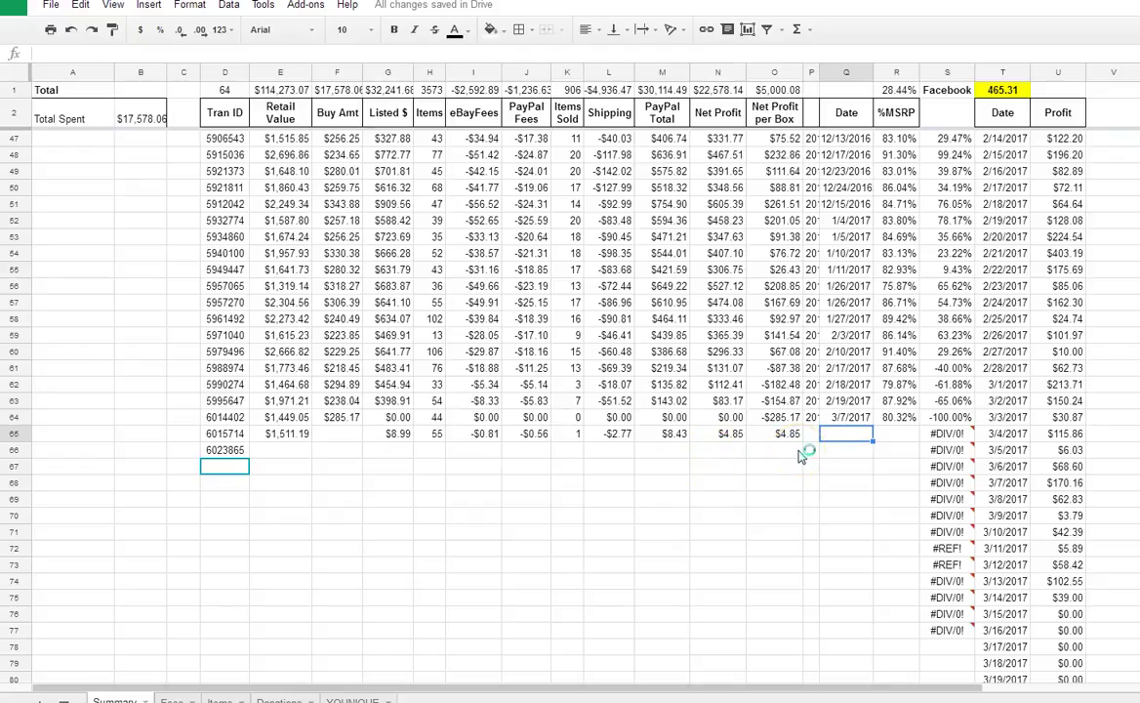
text(3/8/2017)
- Fill the %MSRP formula from R64 down to R65
scroll(956, 361, up, 1)
click(908, 450)
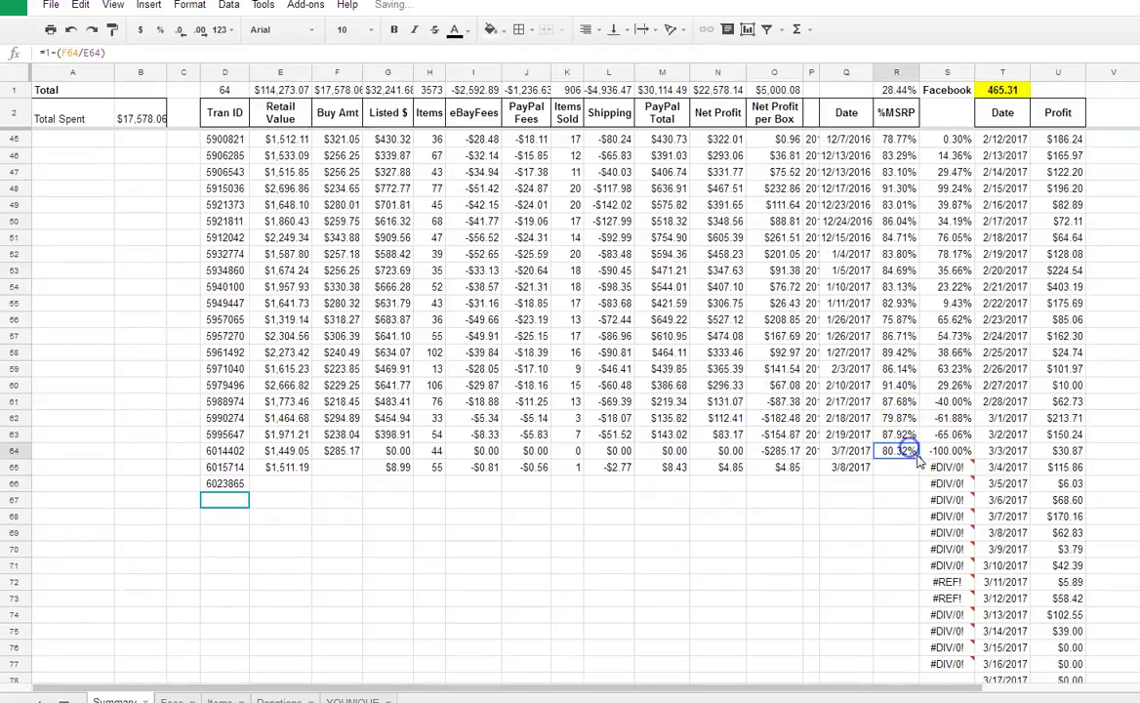
drag(915, 453, 925, 475)
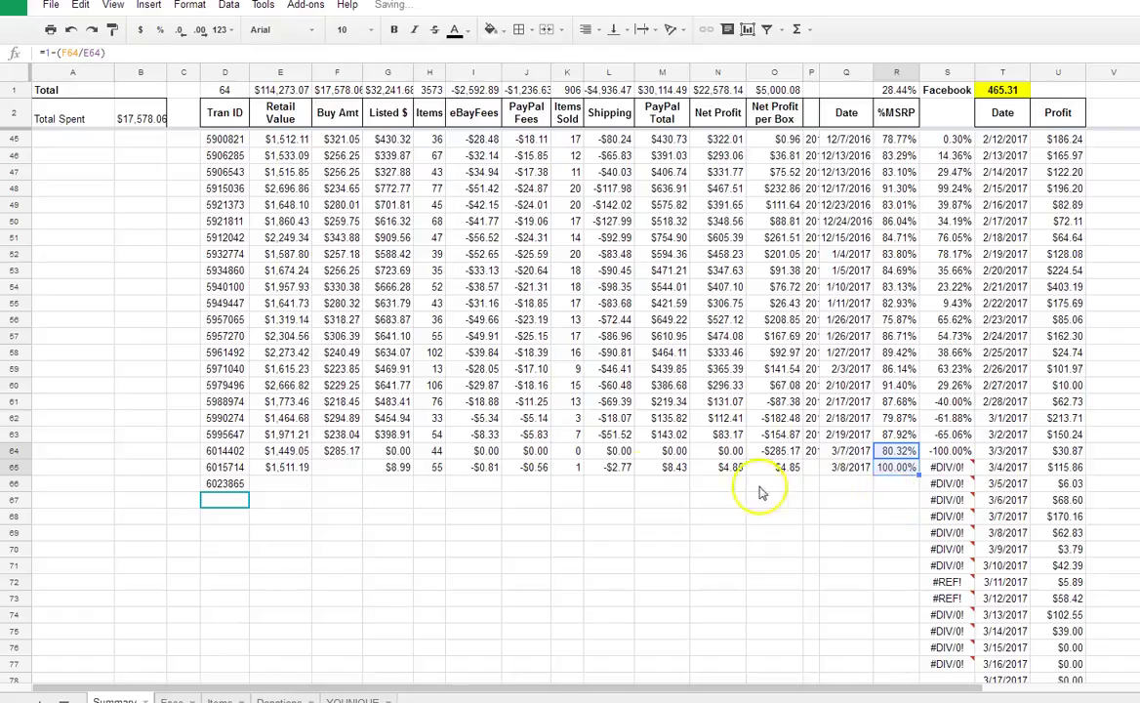
click(342, 468)
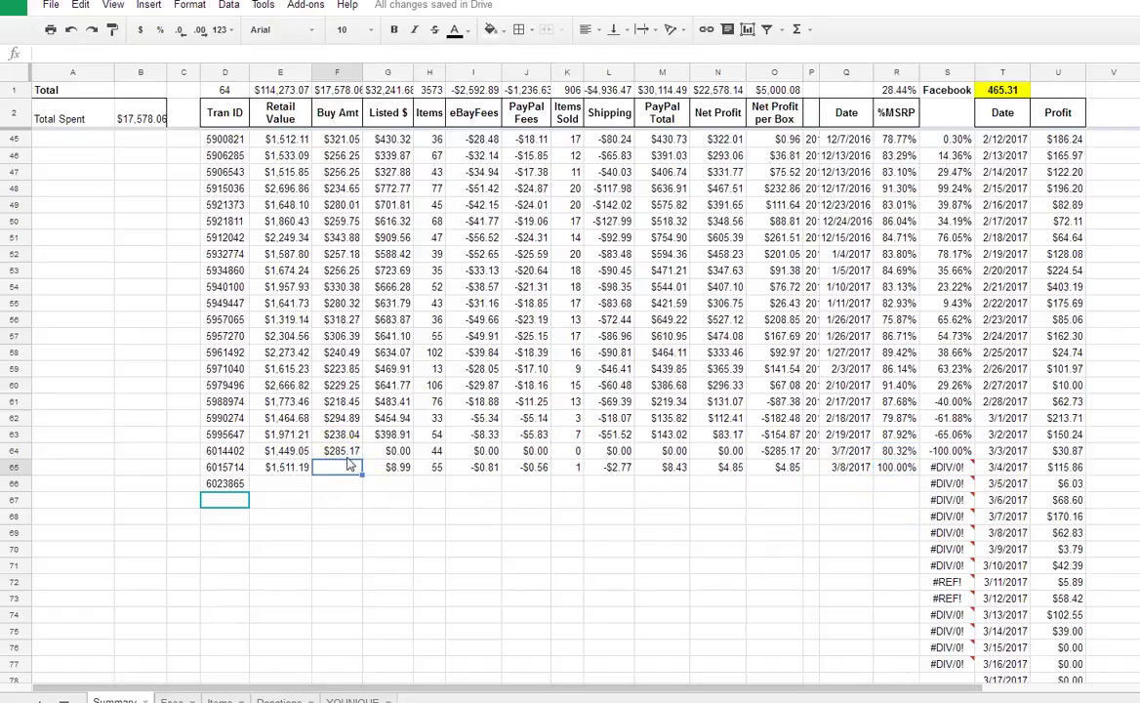
- Set Summary F65 to the formula =Items!T3531
click(357, 475)
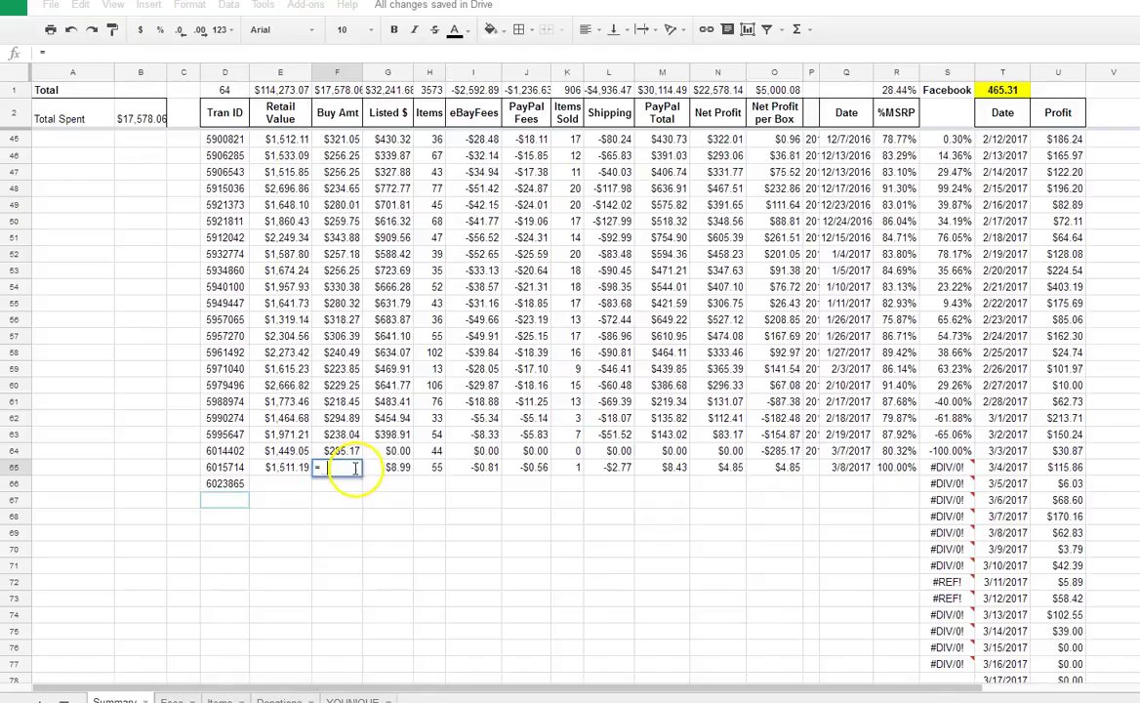
text(=)
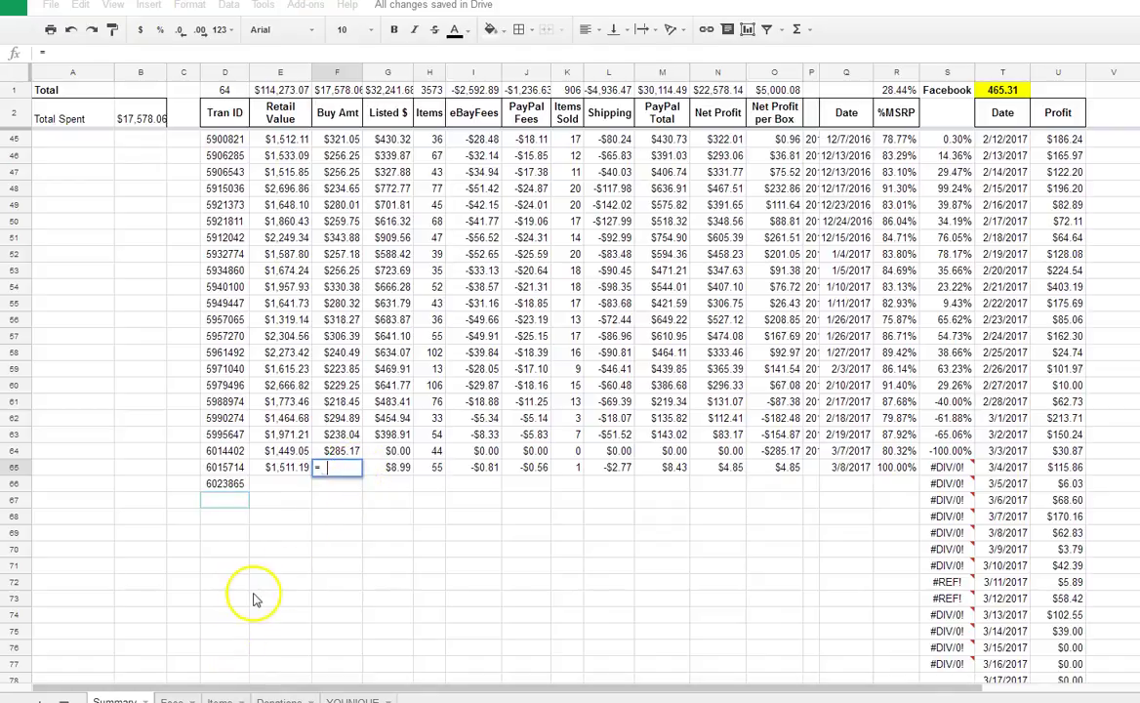
click(218, 700)
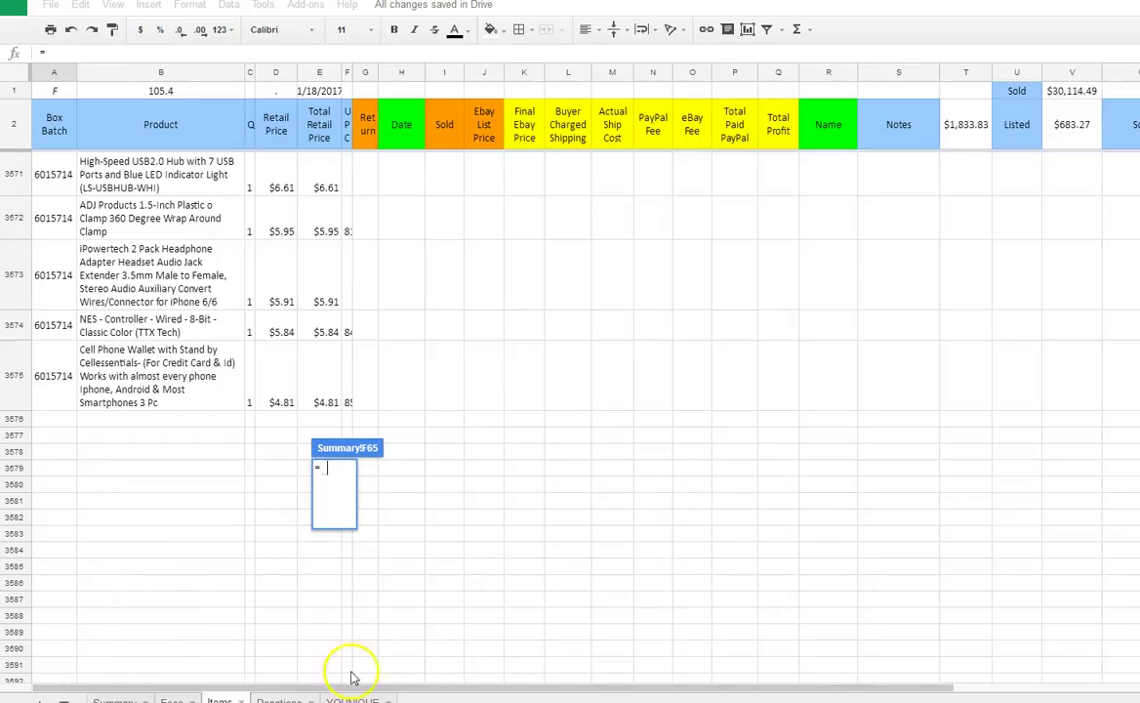
scroll(959, 457, up, 15)
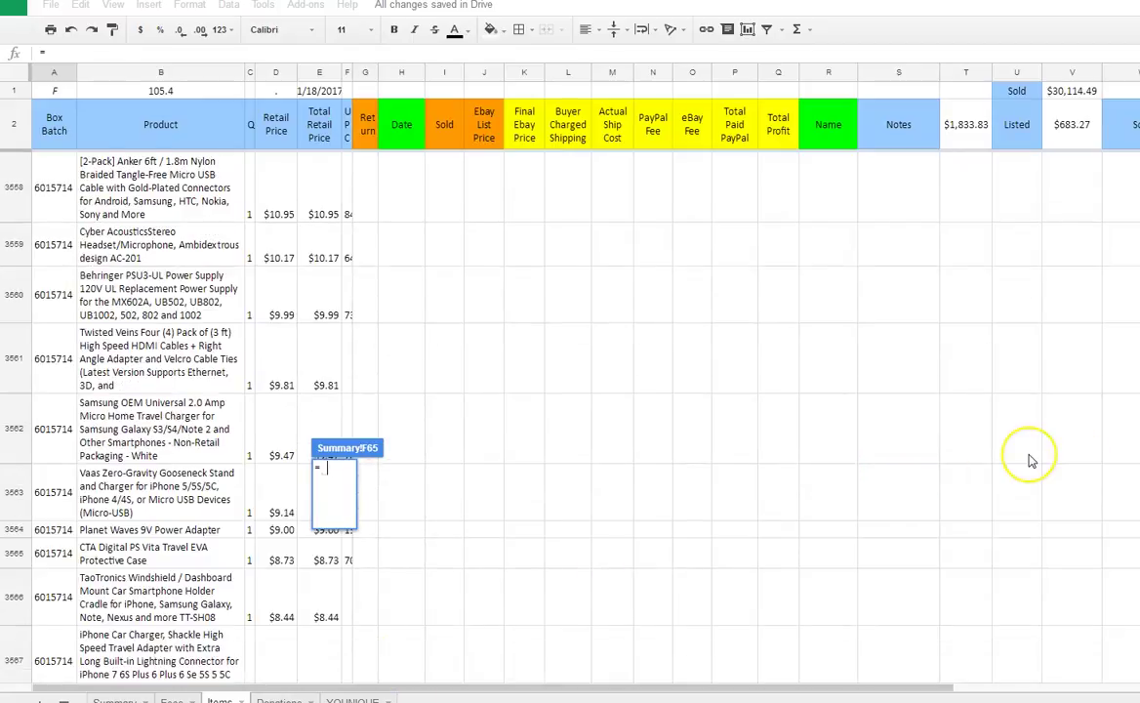
scroll(1029, 461, up, 3)
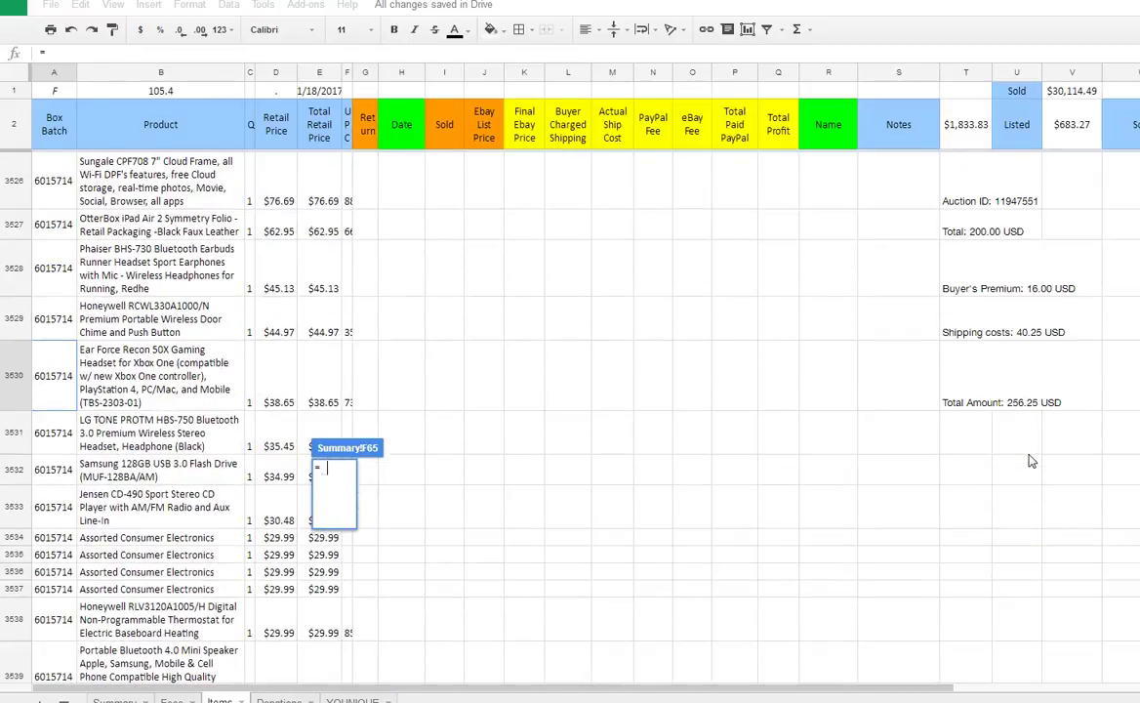
click(964, 444)
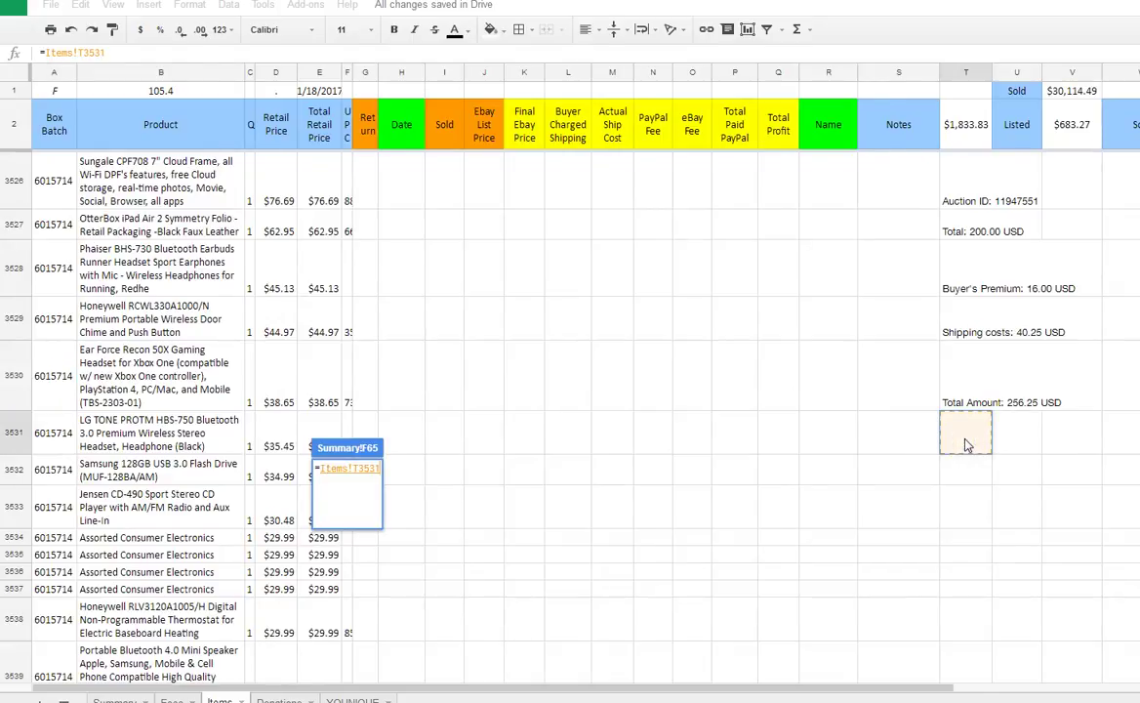
key(Return)
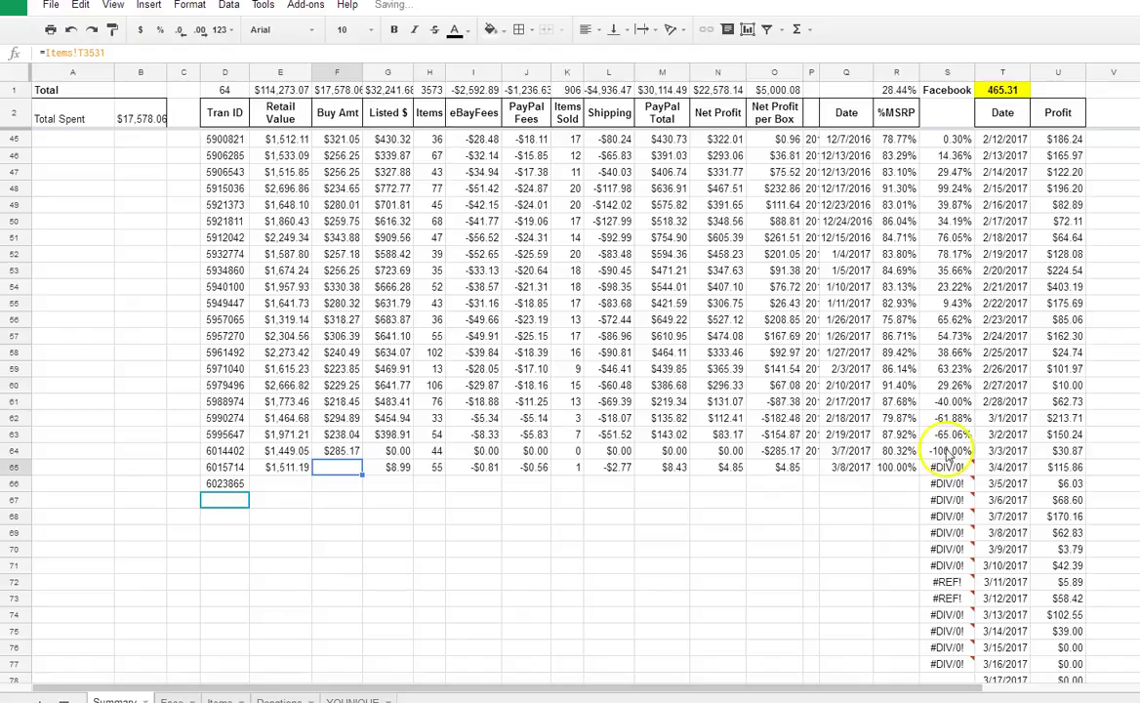
- Enter the 256.25 auction total in Items T3531 and check Summary's net profit
click(220, 699)
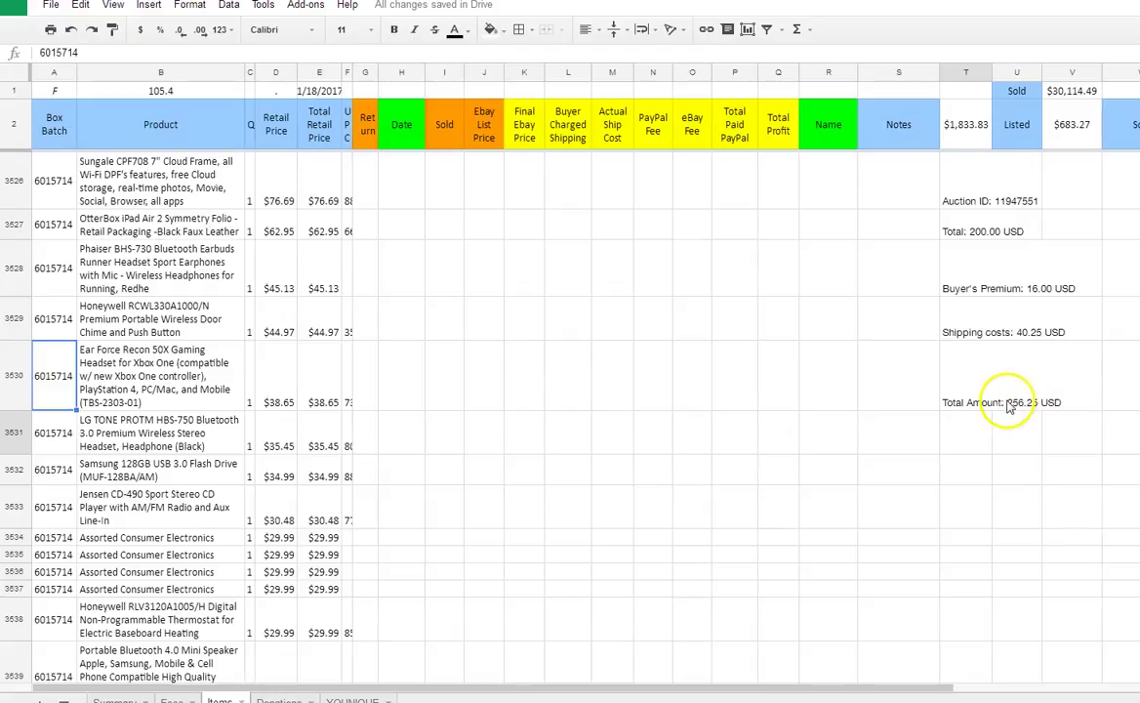
click(979, 447)
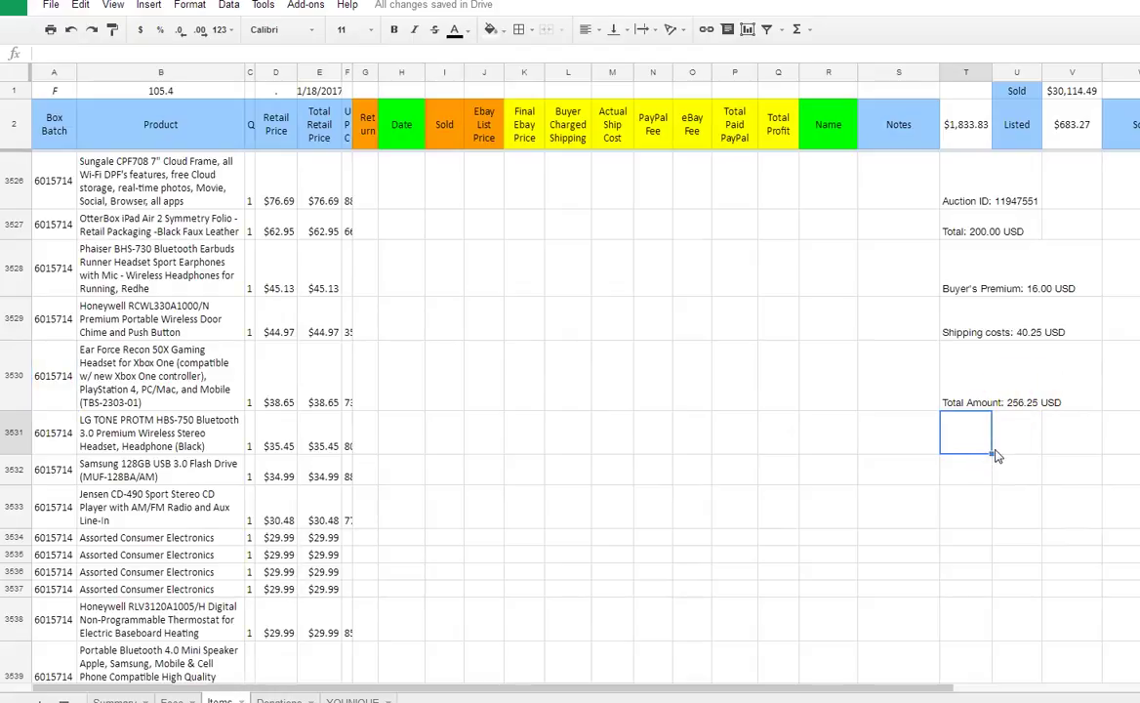
text(256.25)
key(Return)
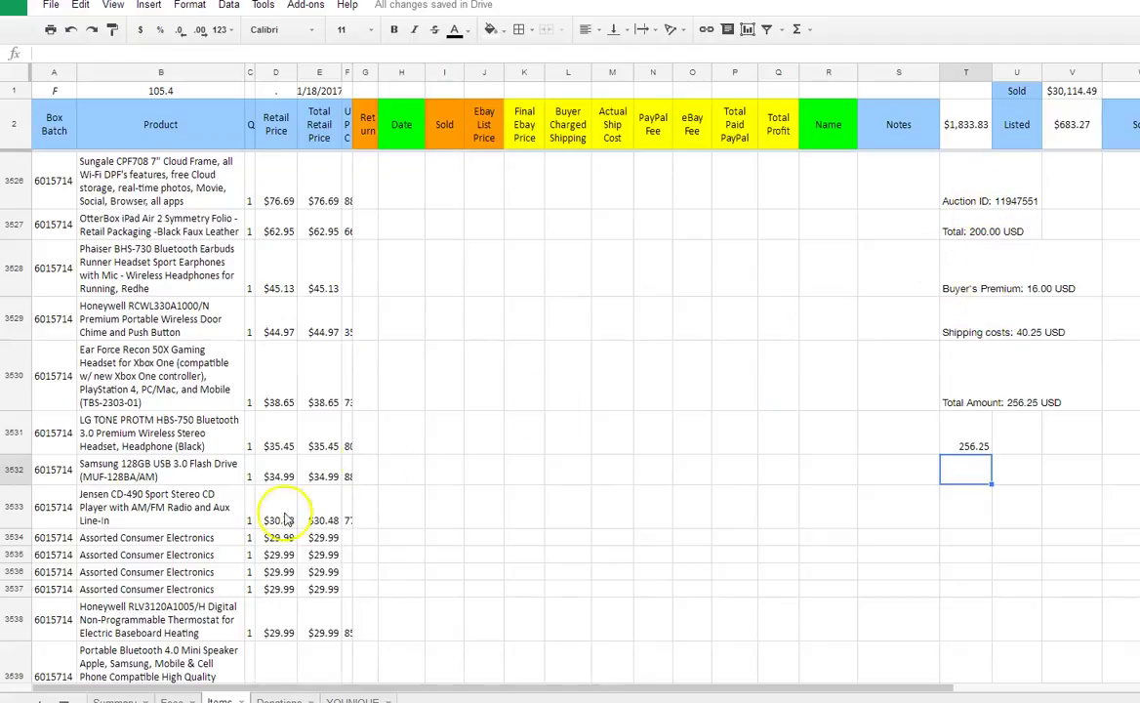
click(123, 697)
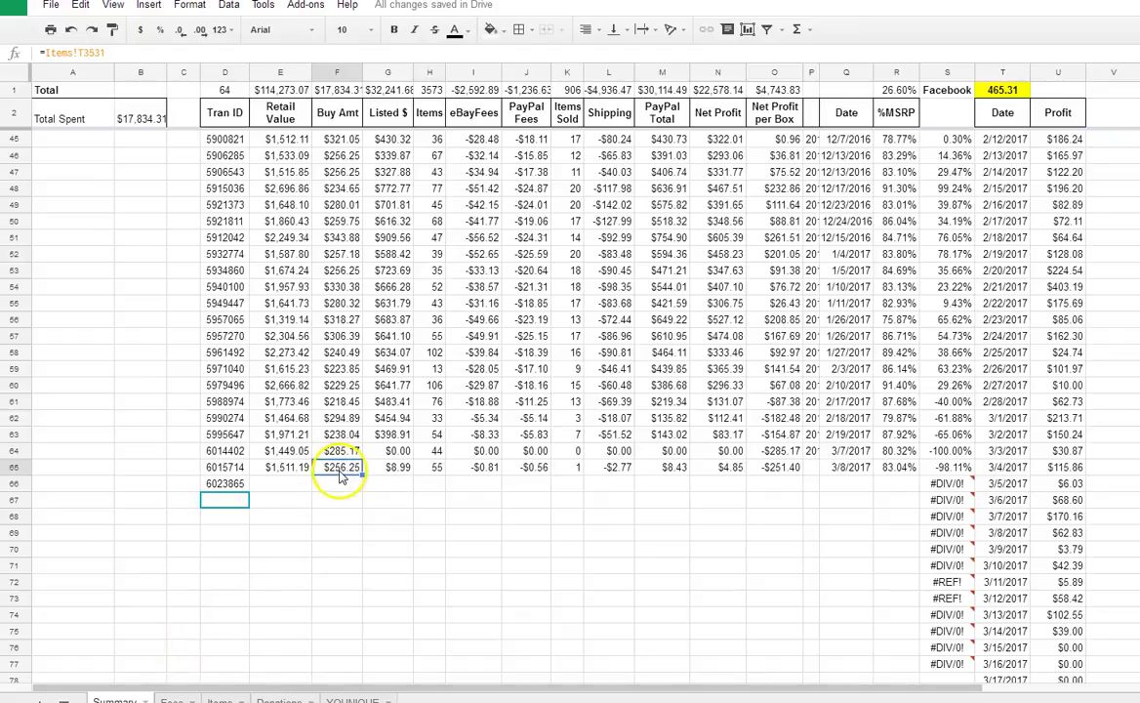
click(785, 468)
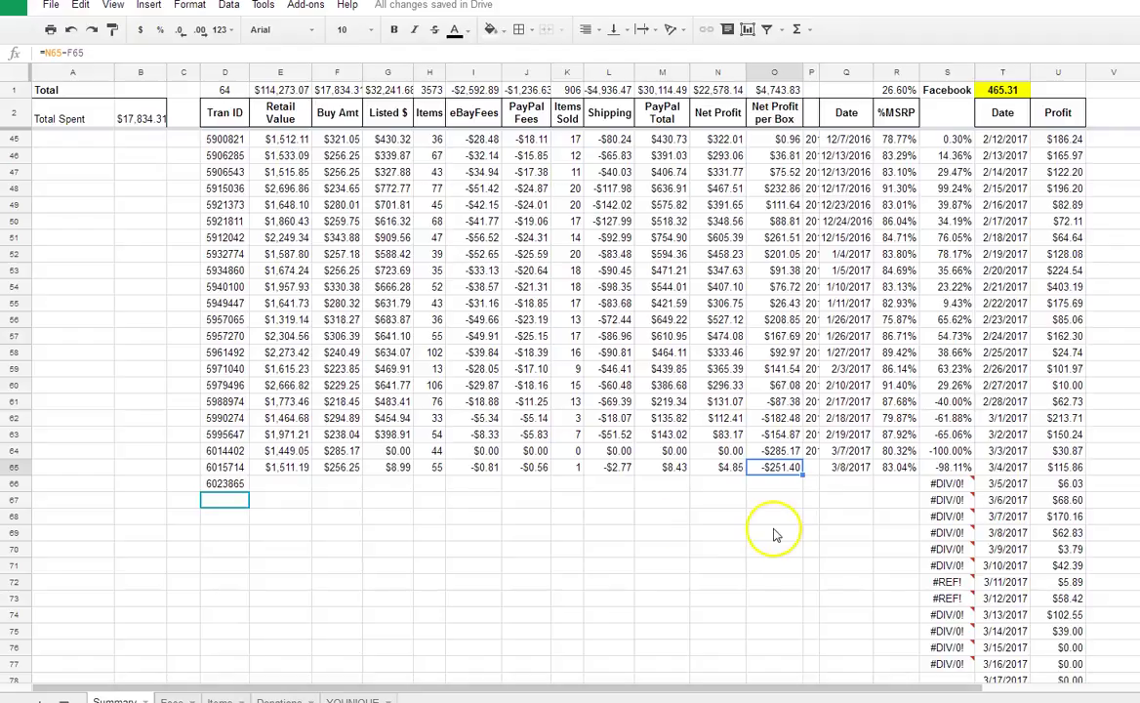
click(230, 484)
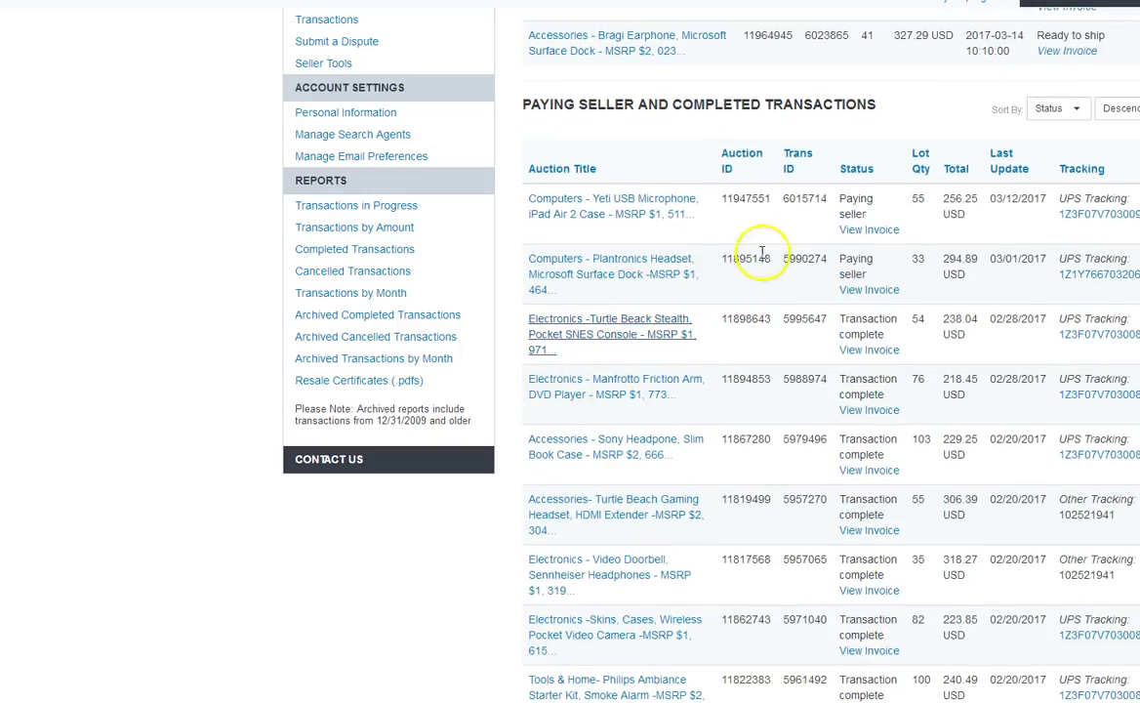
- Open the 44-item Microsoft Surface Dock lot manifest and select all its item rows
scroll(741, 215, up, 3)
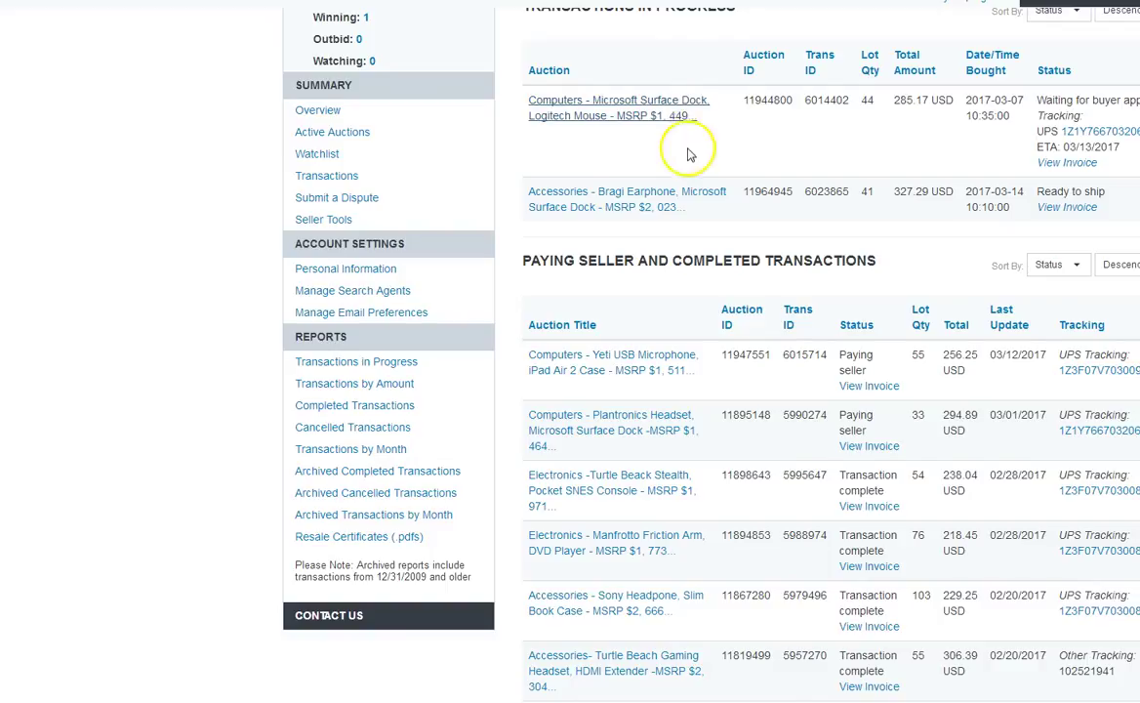
click(671, 115)
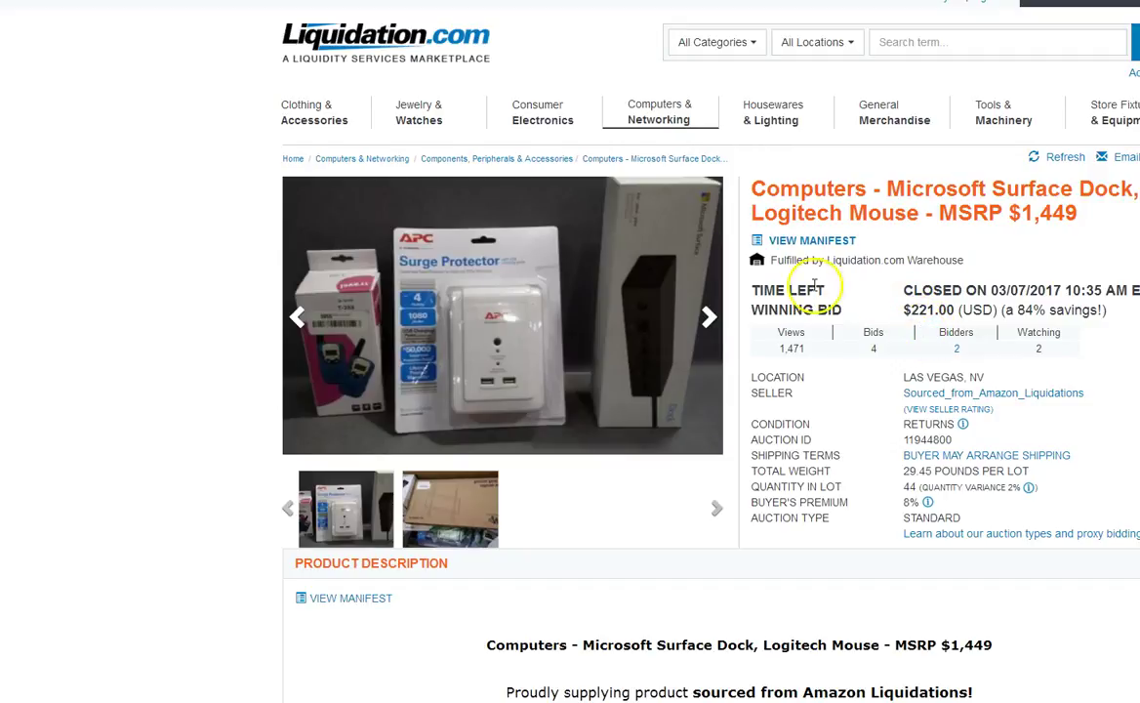
click(809, 241)
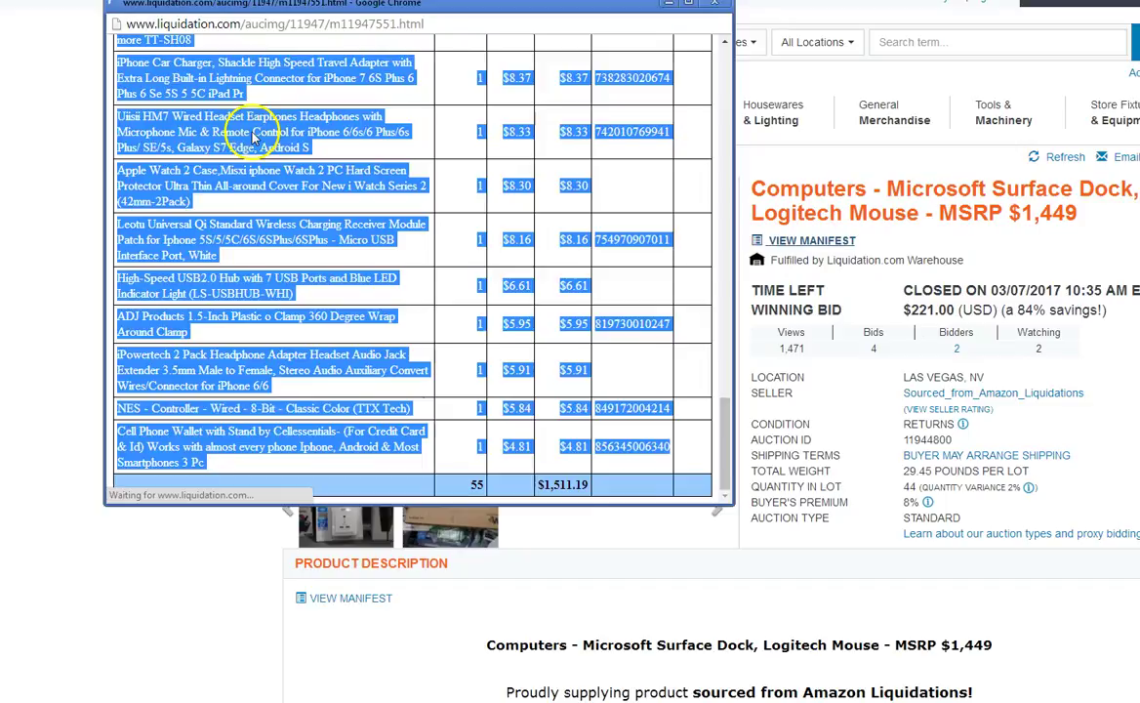
drag(119, 105, 665, 442)
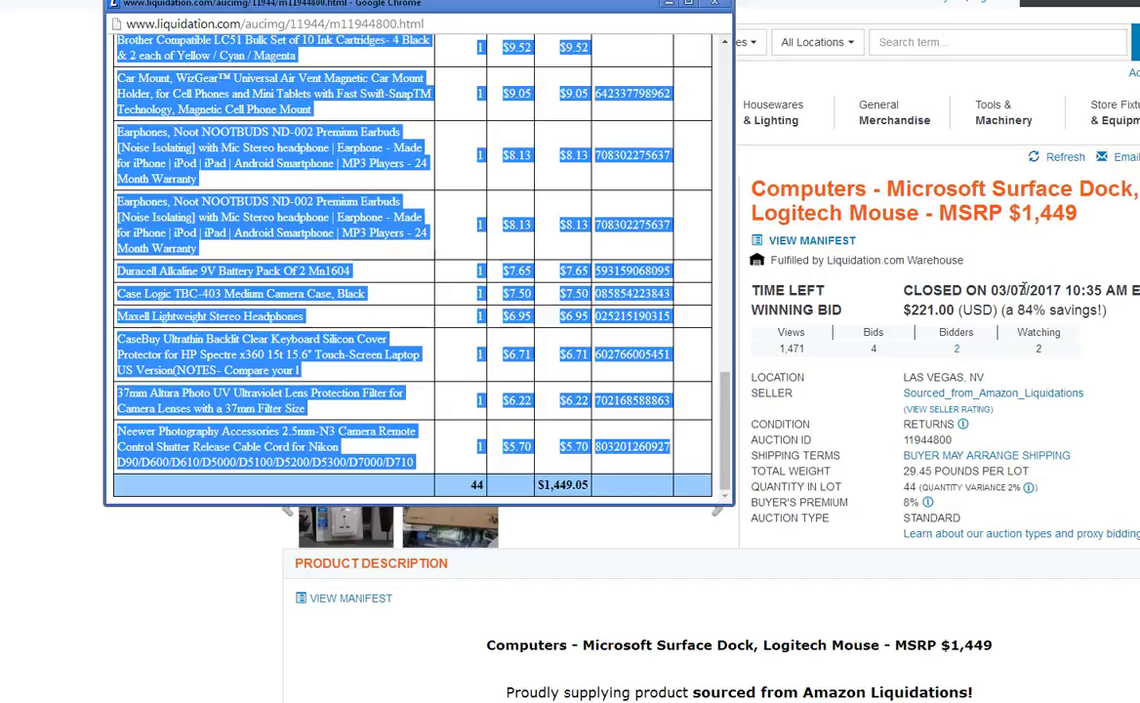
click(909, 252)
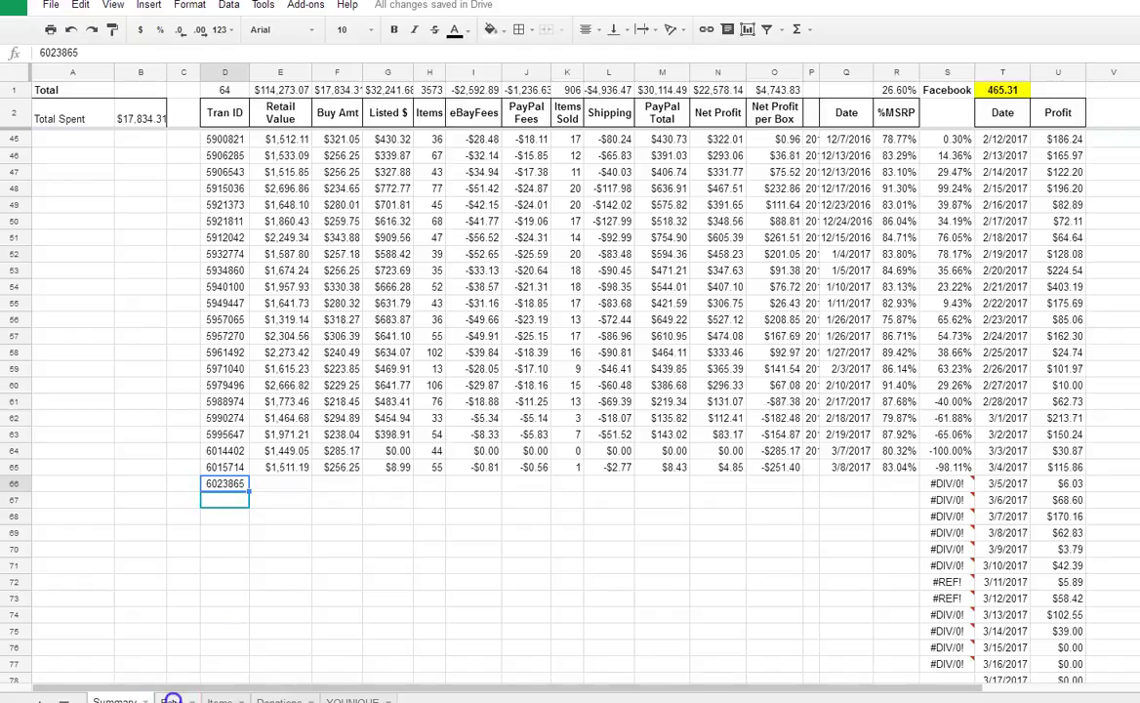
- On the Items sheet, jump to the last product row, the Cell Phone Wallet at row 3575
click(171, 700)
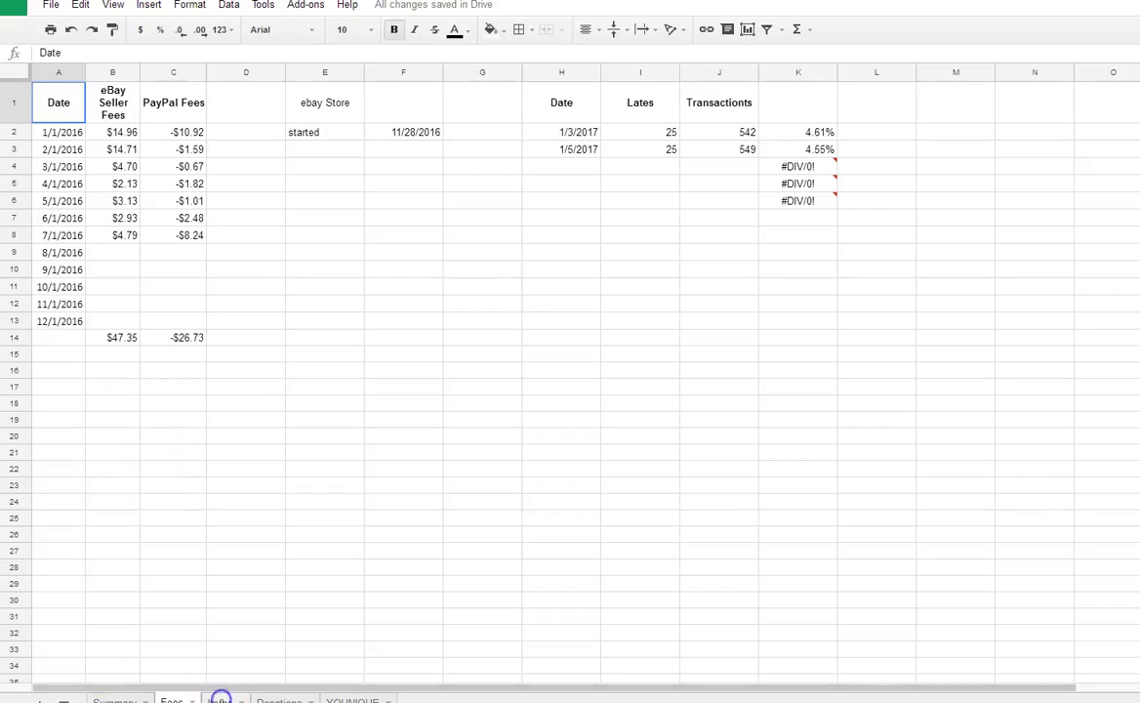
click(220, 700)
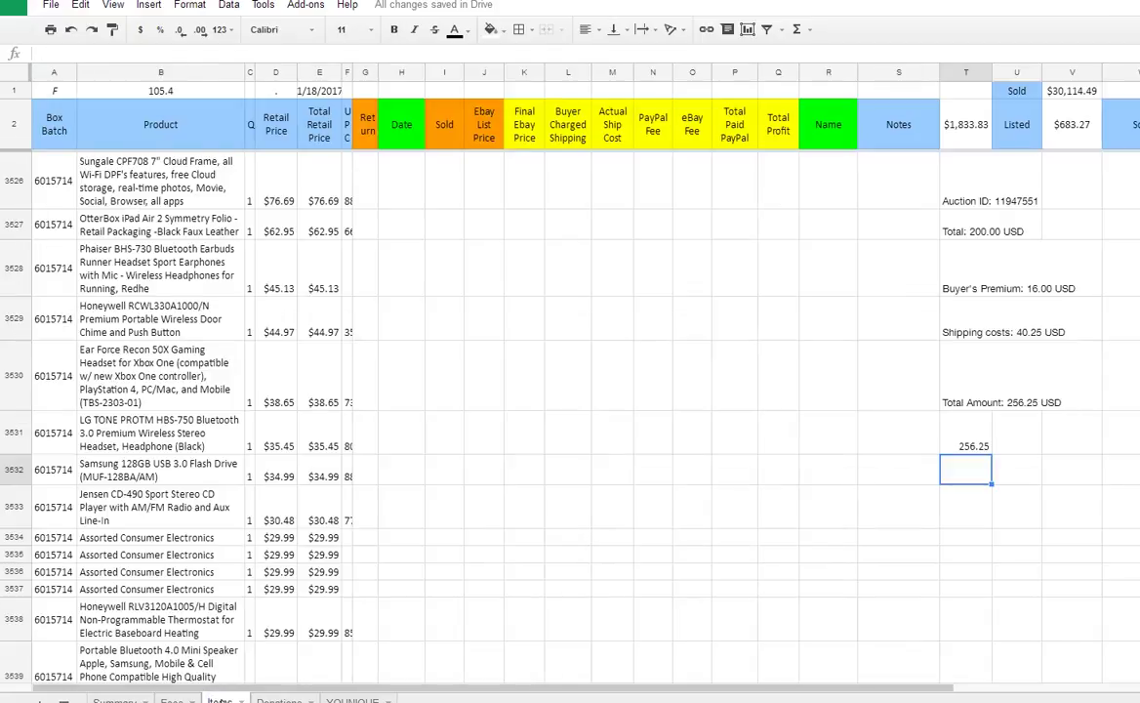
click(198, 527)
key(ctrl+Down)
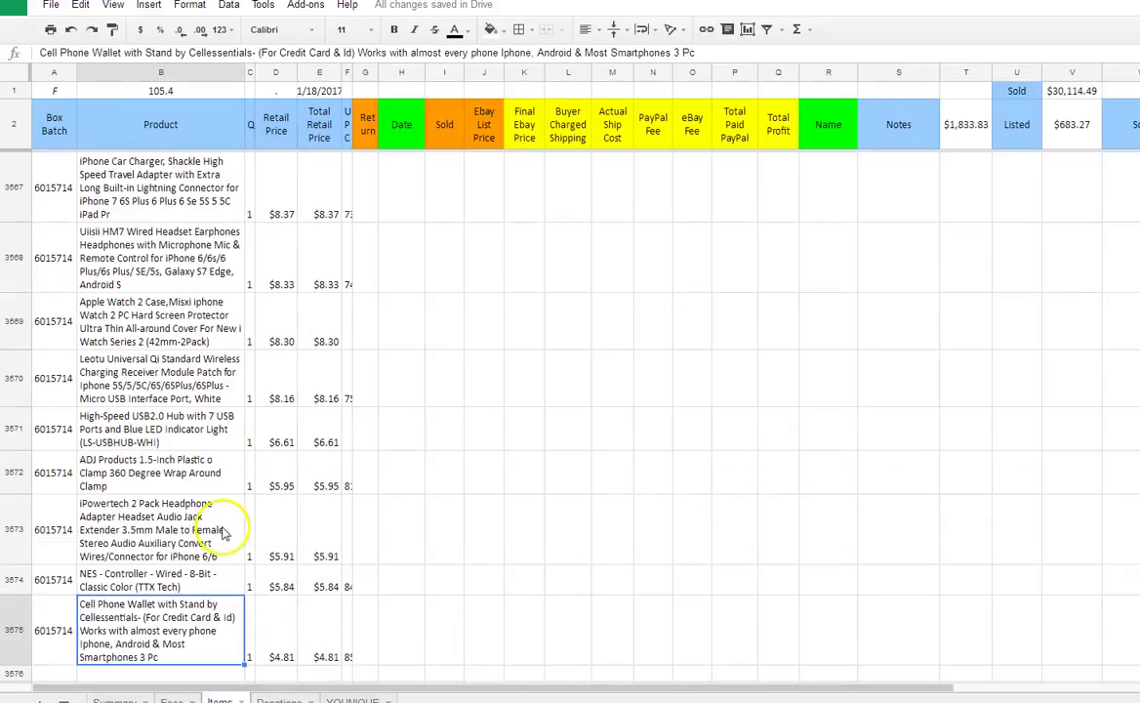
- Paste the Surface Dock manifest rows at B3576 as values only, starting with the $160.98 dock
scroll(224, 527, down, 3)
right_click(149, 421)
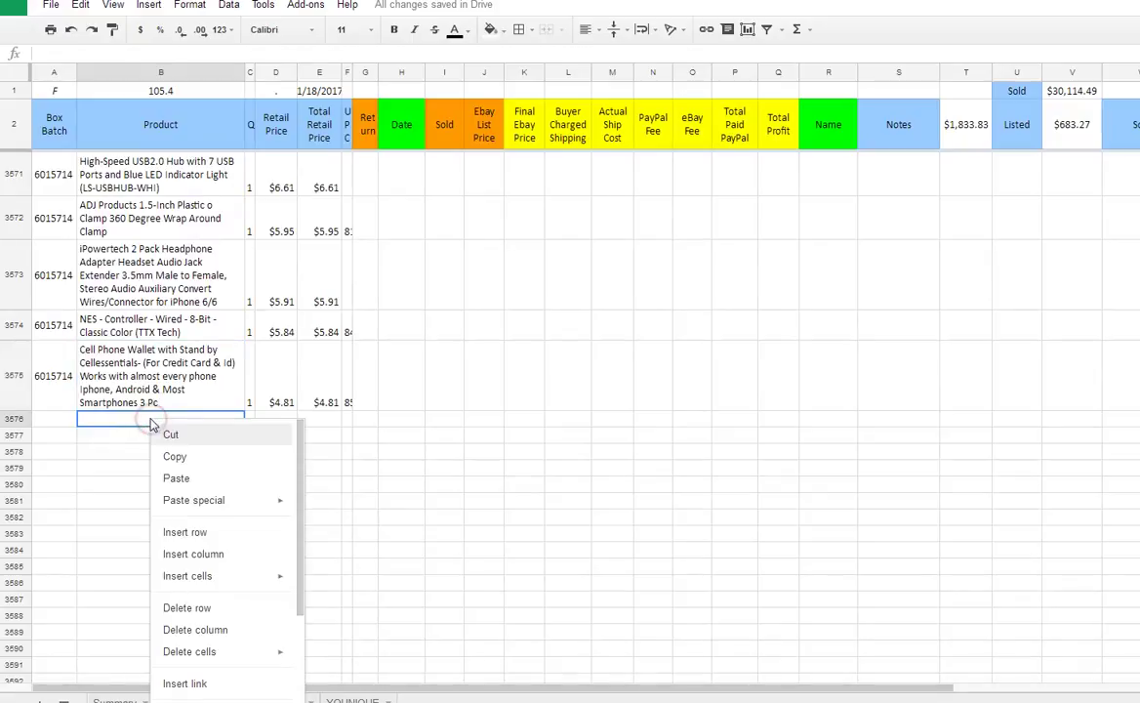
mouse_move(218, 503)
click(343, 505)
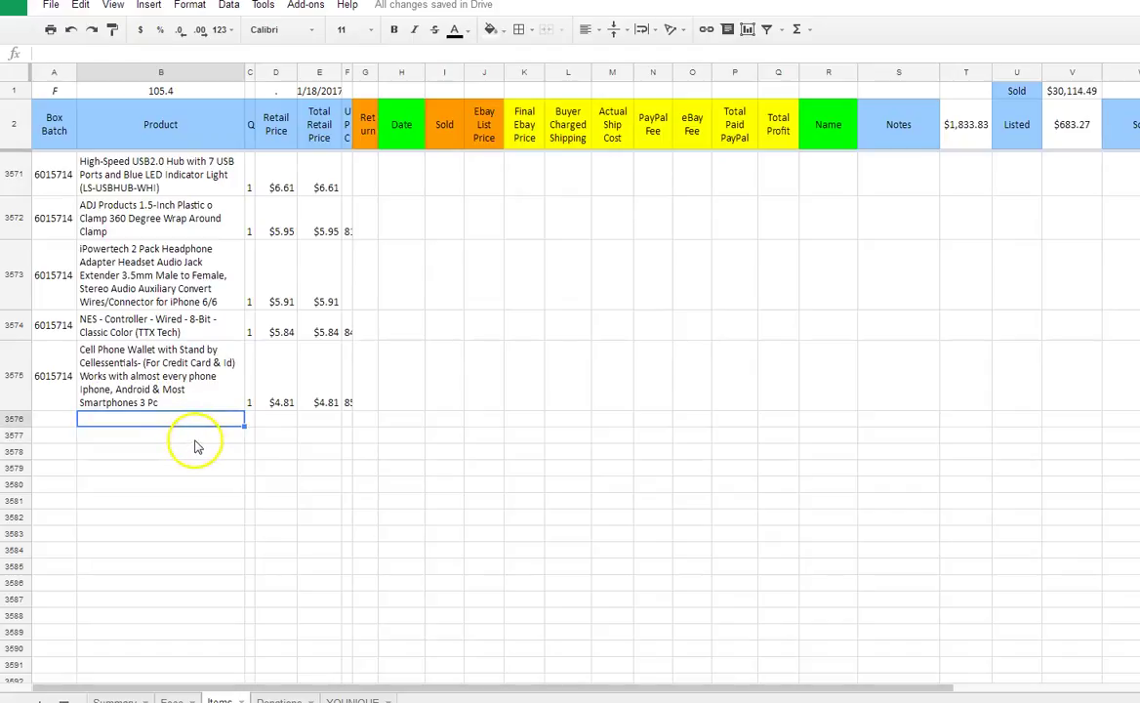
key(ctrl+v)
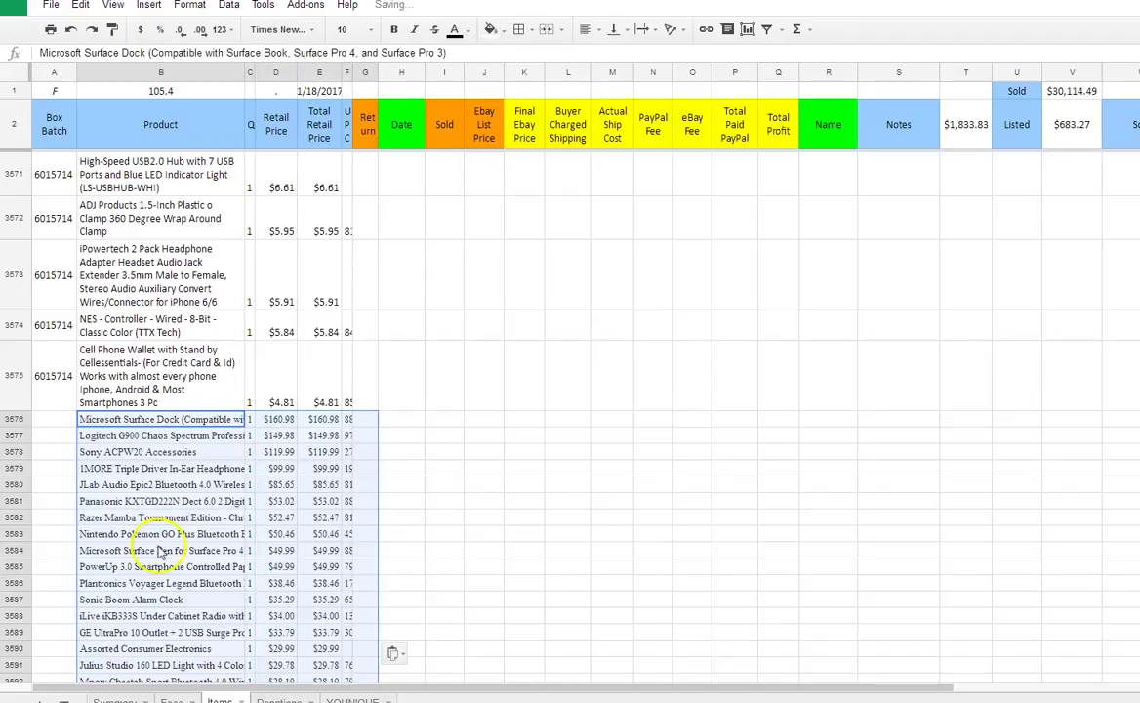
click(393, 651)
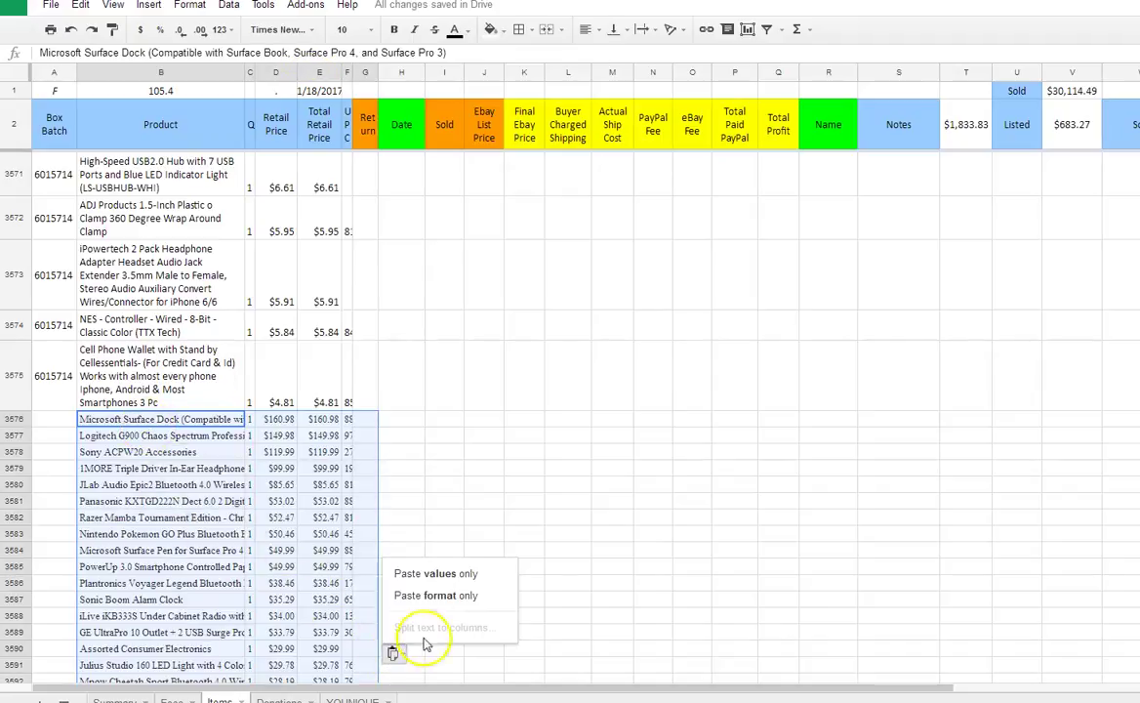
click(435, 574)
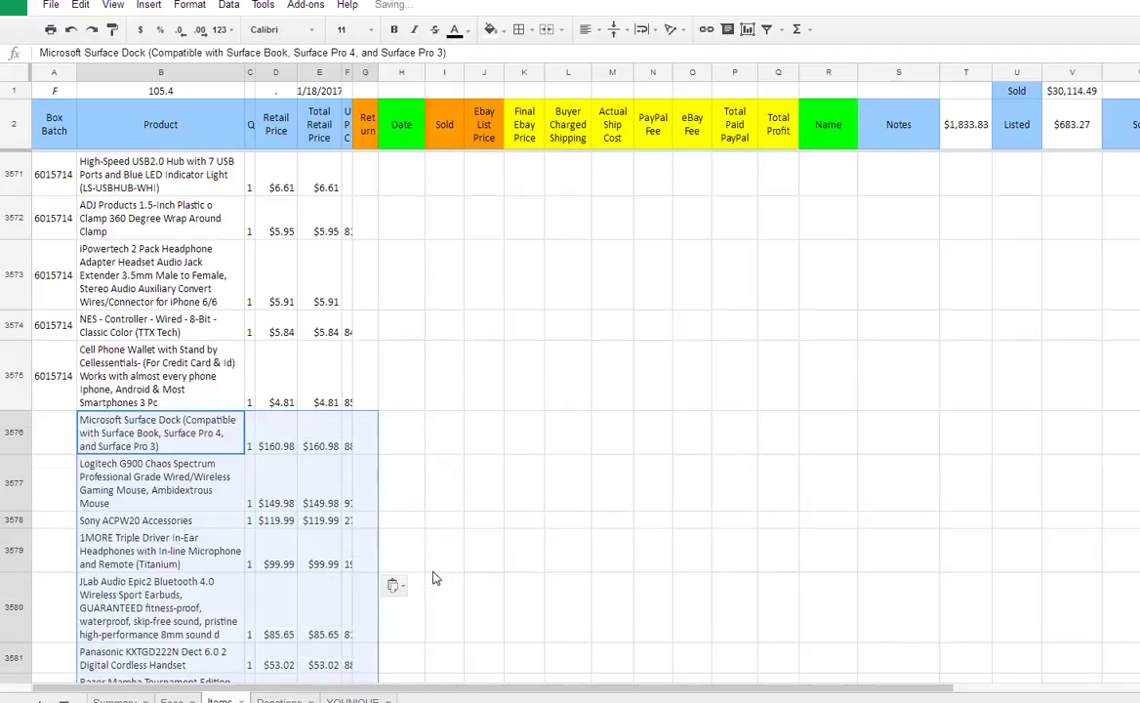
click(56, 429)
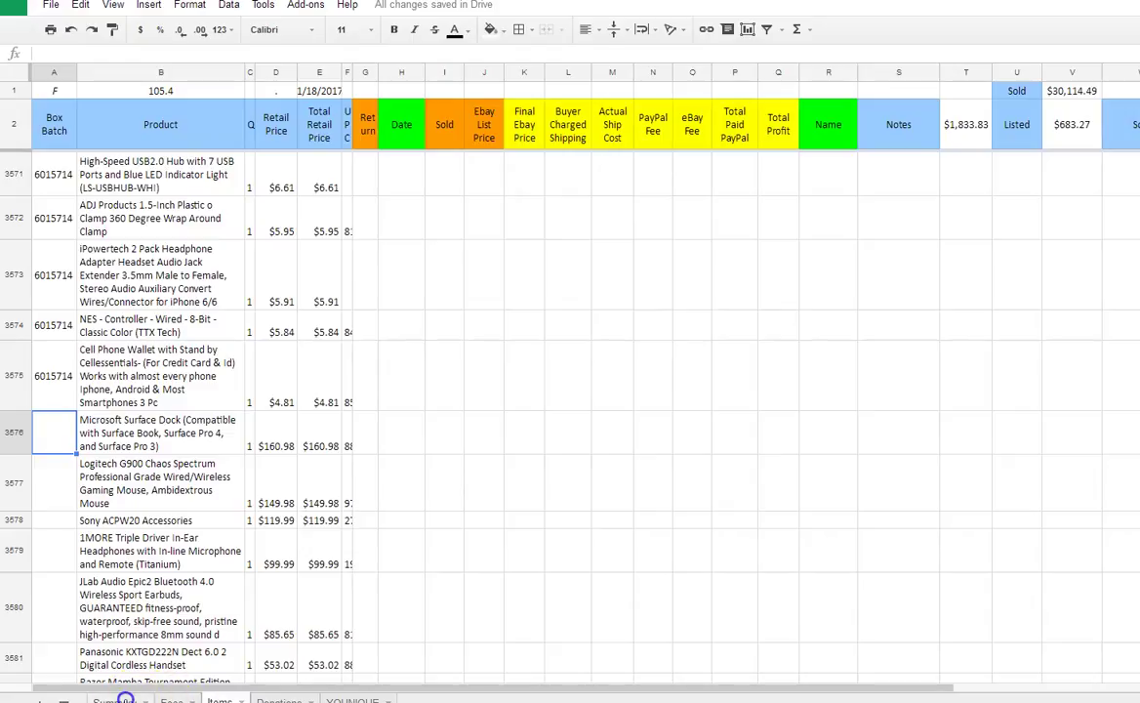
- Copy batch ID 6023865 from Summary D66 and attempt a values-only paste into Items A3576
click(115, 700)
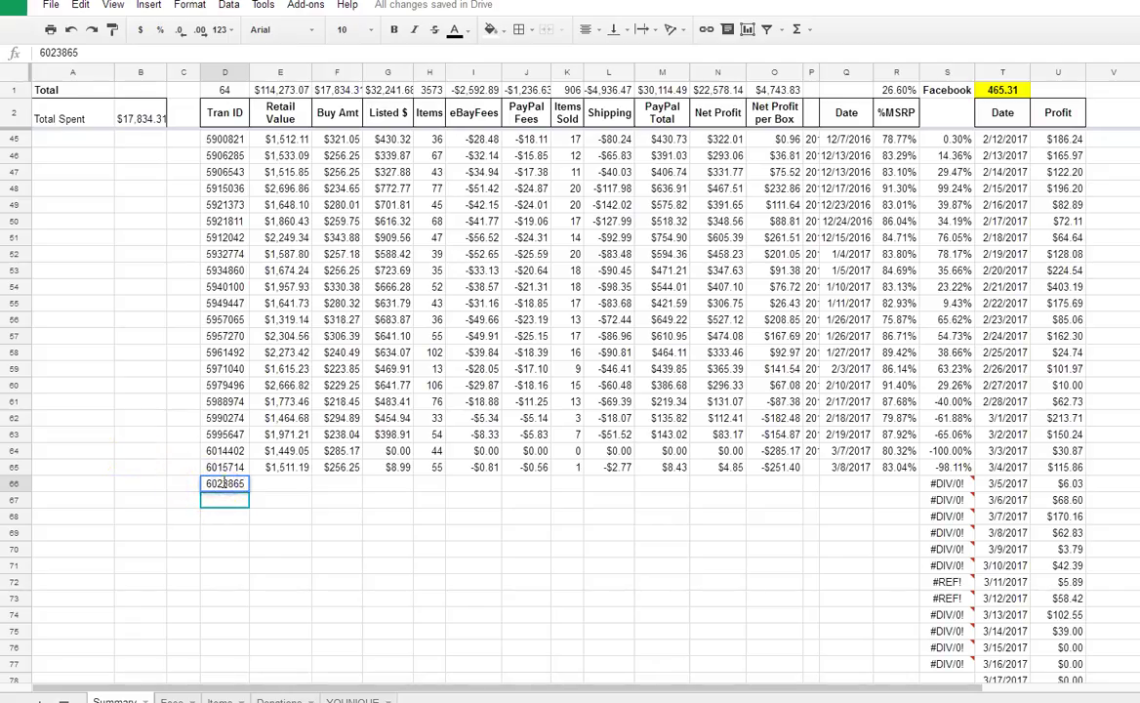
double_click(223, 482)
key(ctrl+c)
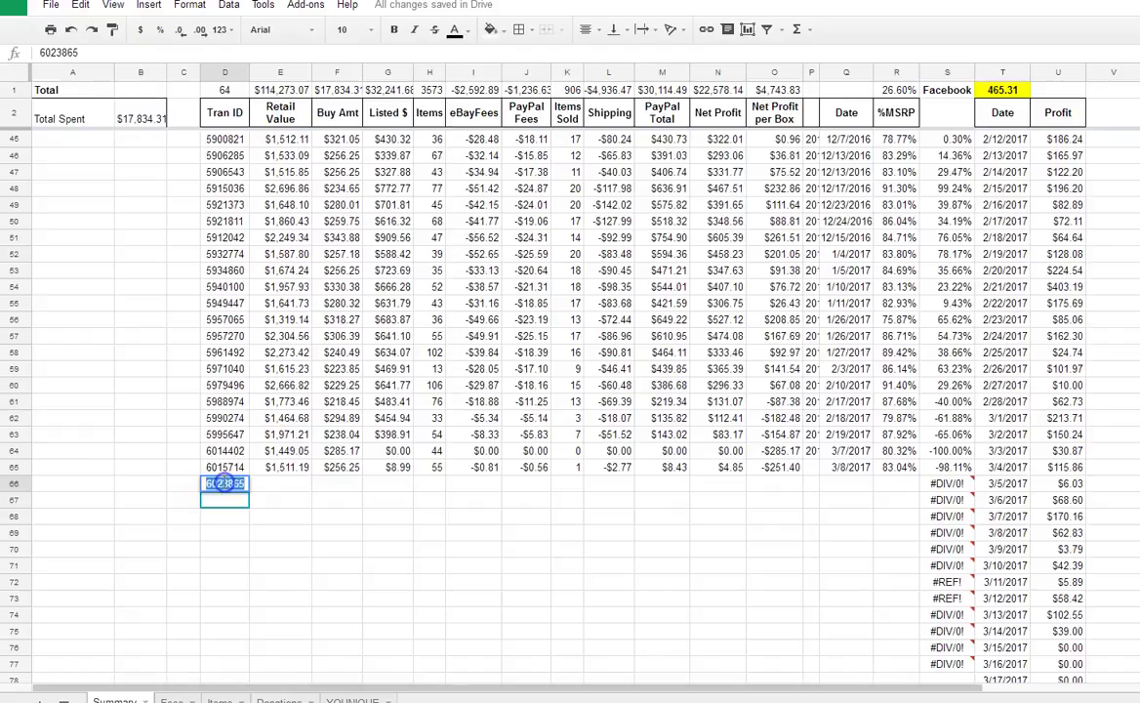
click(224, 532)
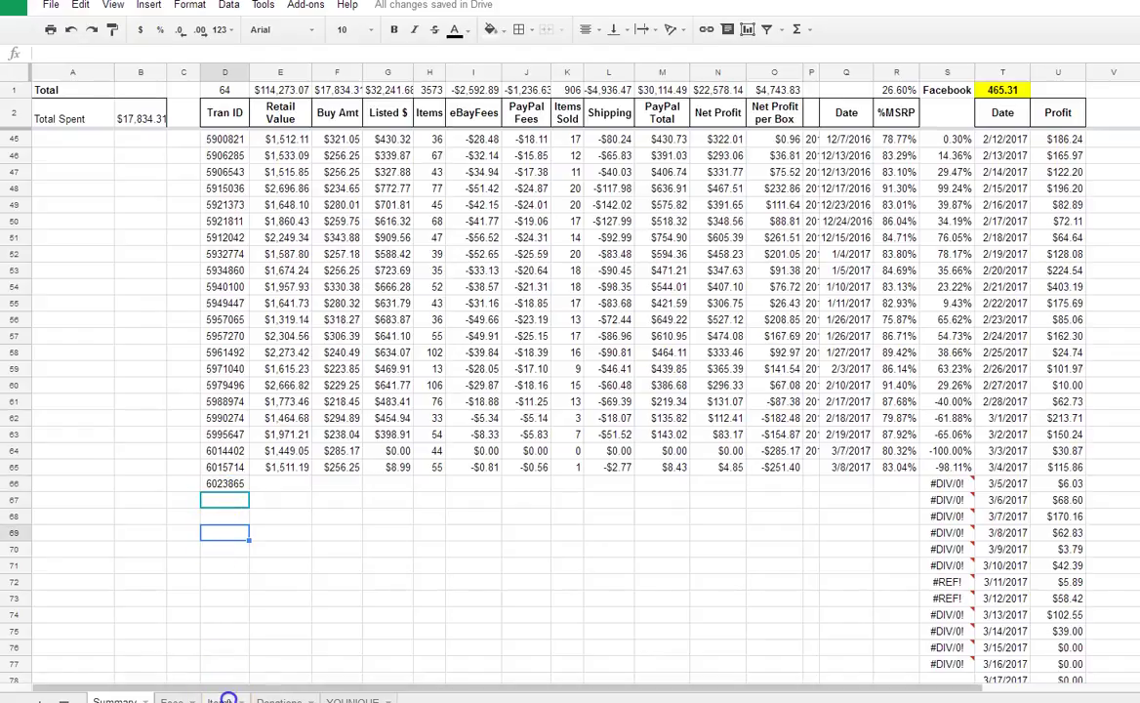
click(224, 699)
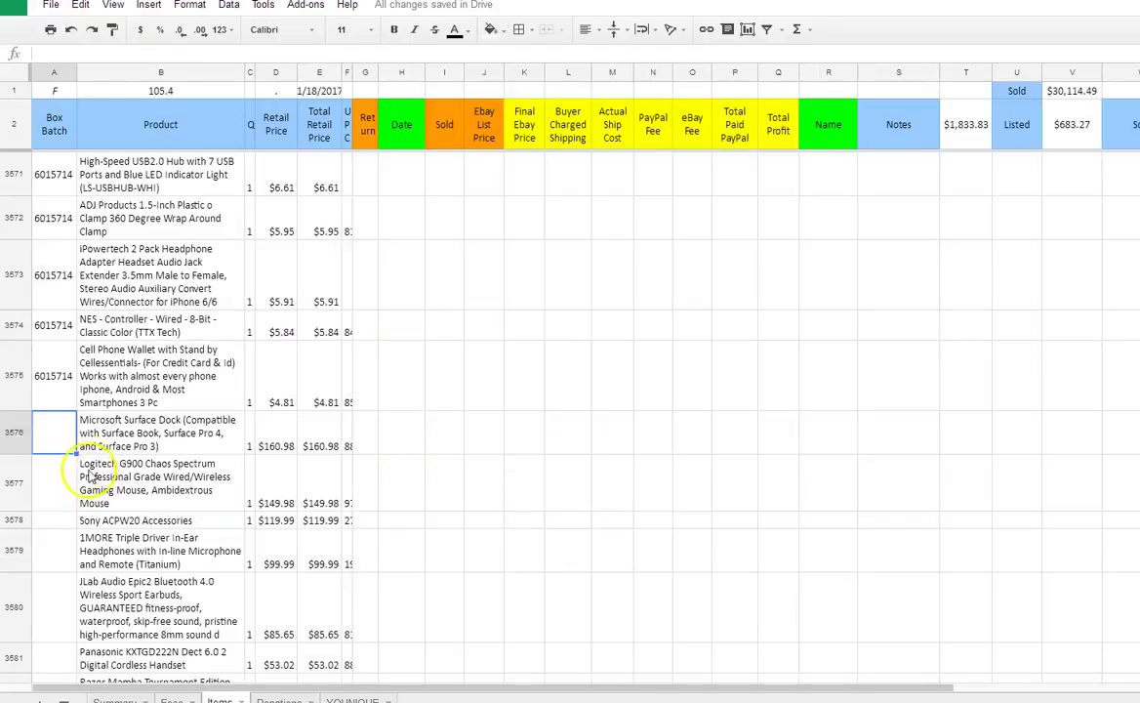
click(64, 433)
right_click(65, 432)
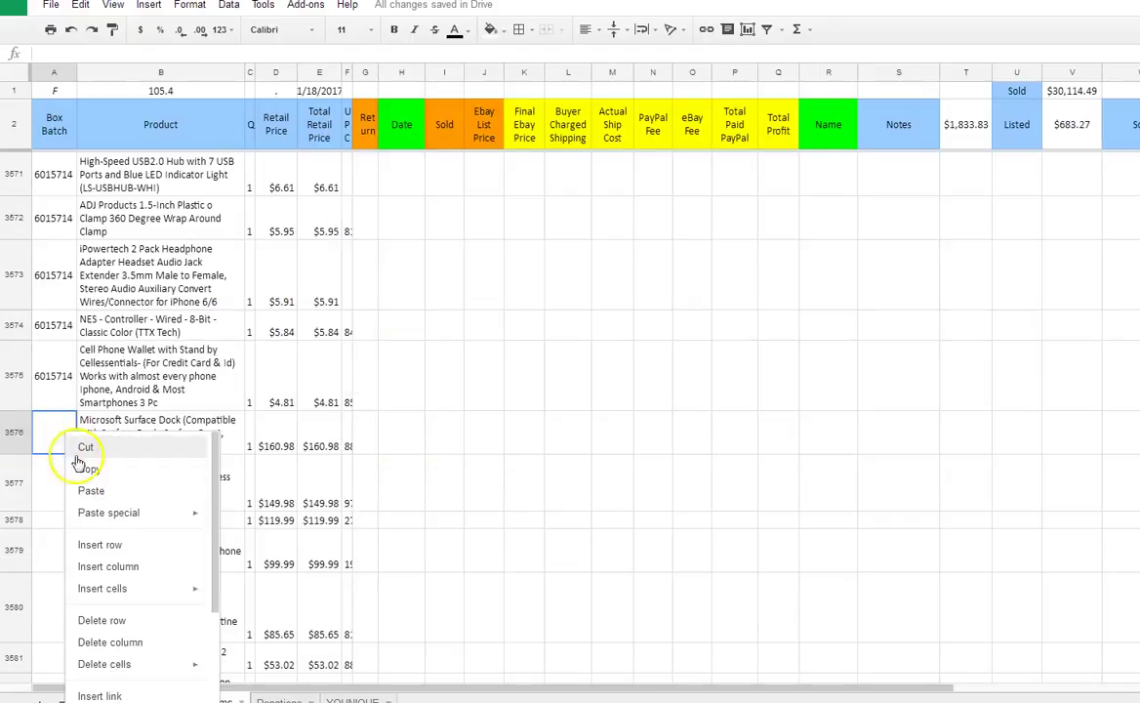
mouse_move(179, 525)
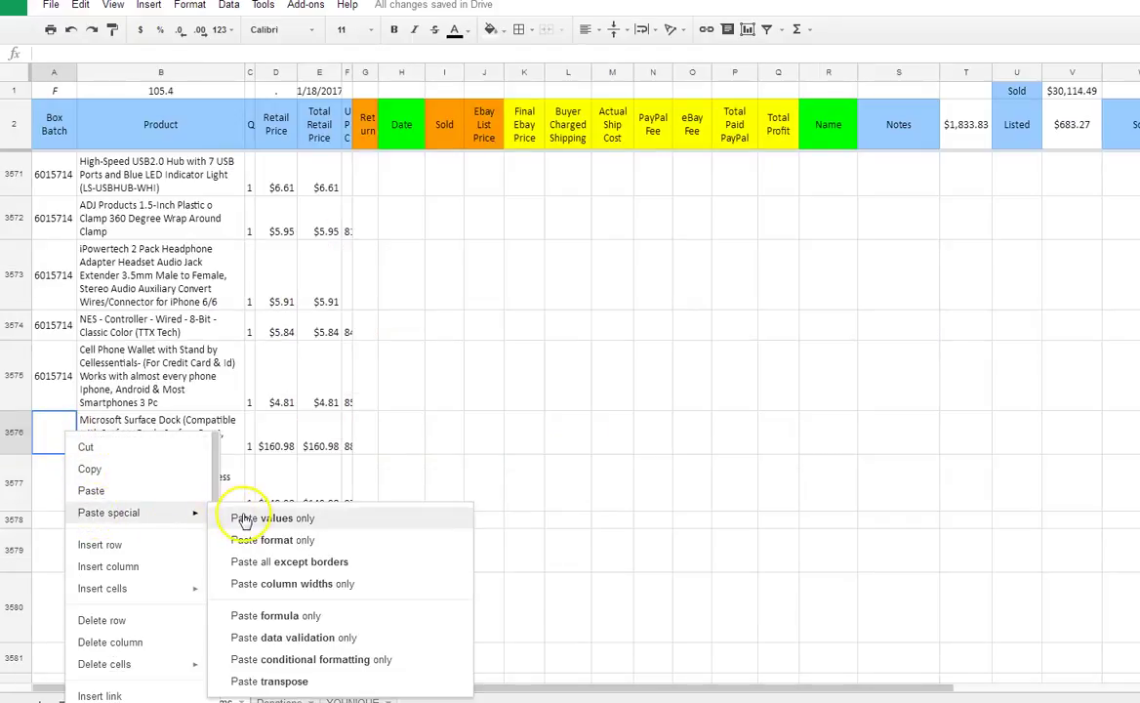
click(244, 518)
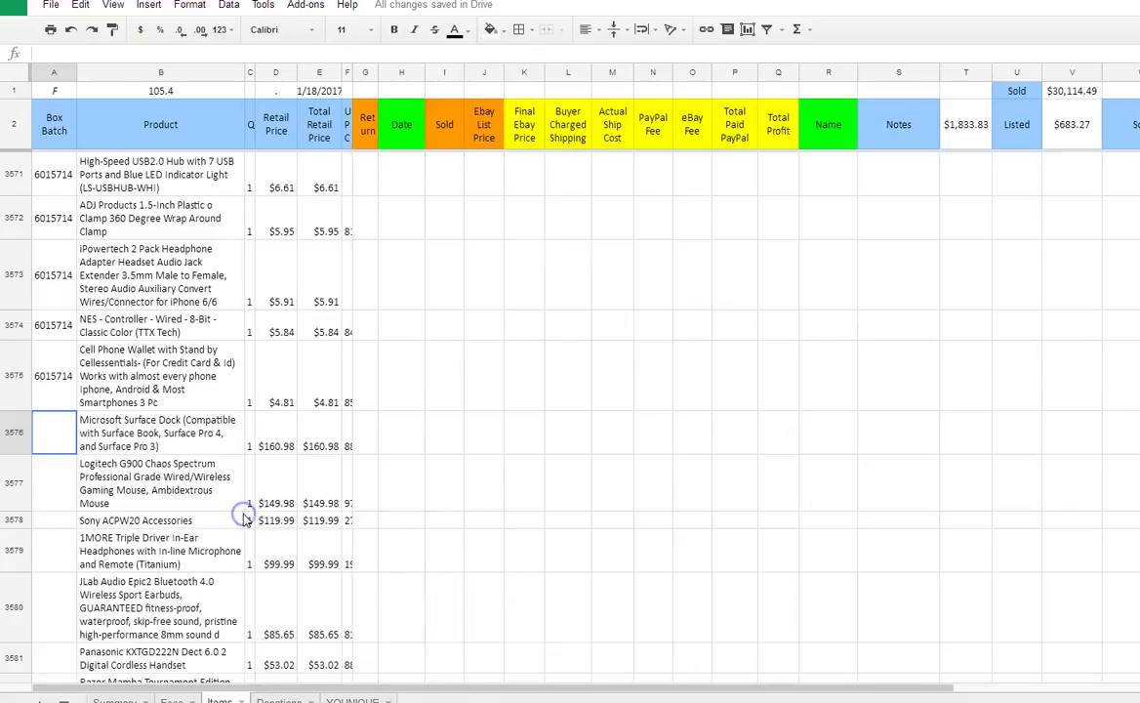
- Paste 6023865 into A3576 as values only and fill it down the new item rows
click(113, 699)
click(231, 484)
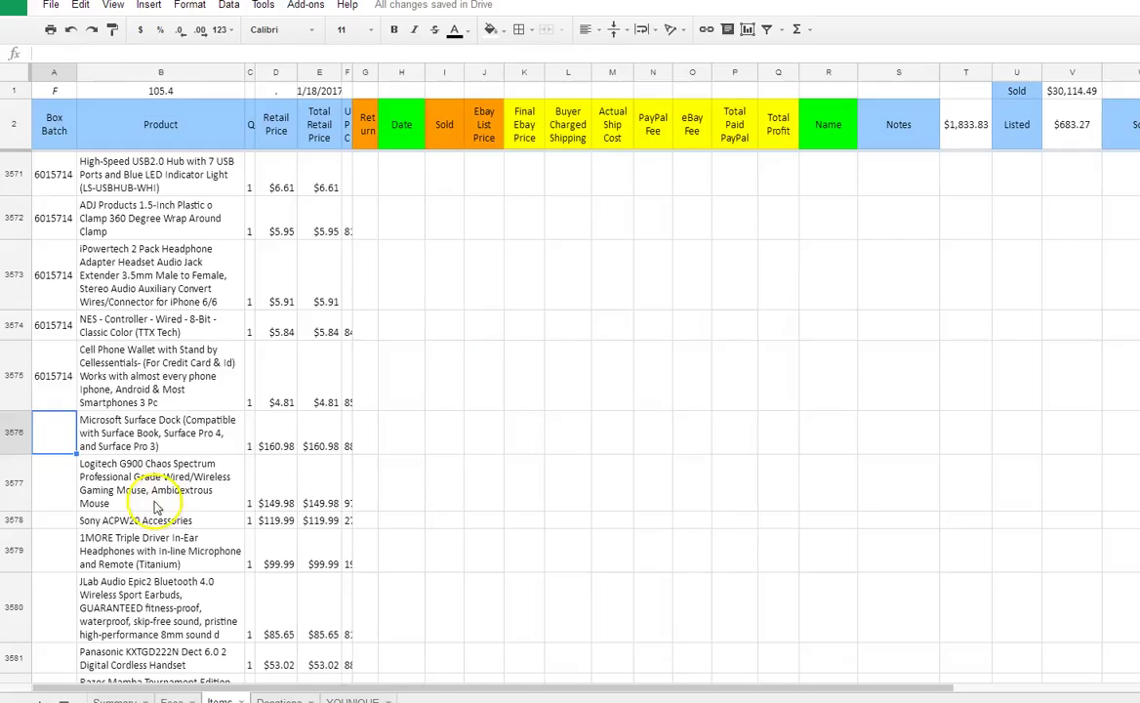
click(219, 698)
key(ctrl+v)
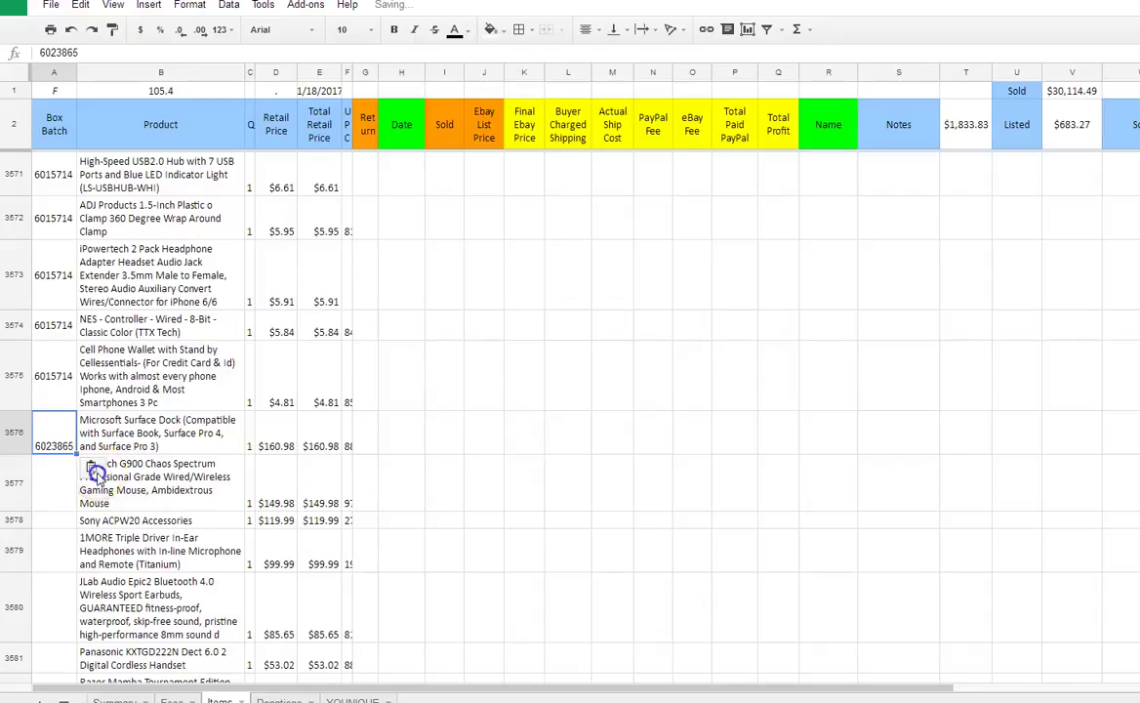
click(91, 467)
click(73, 494)
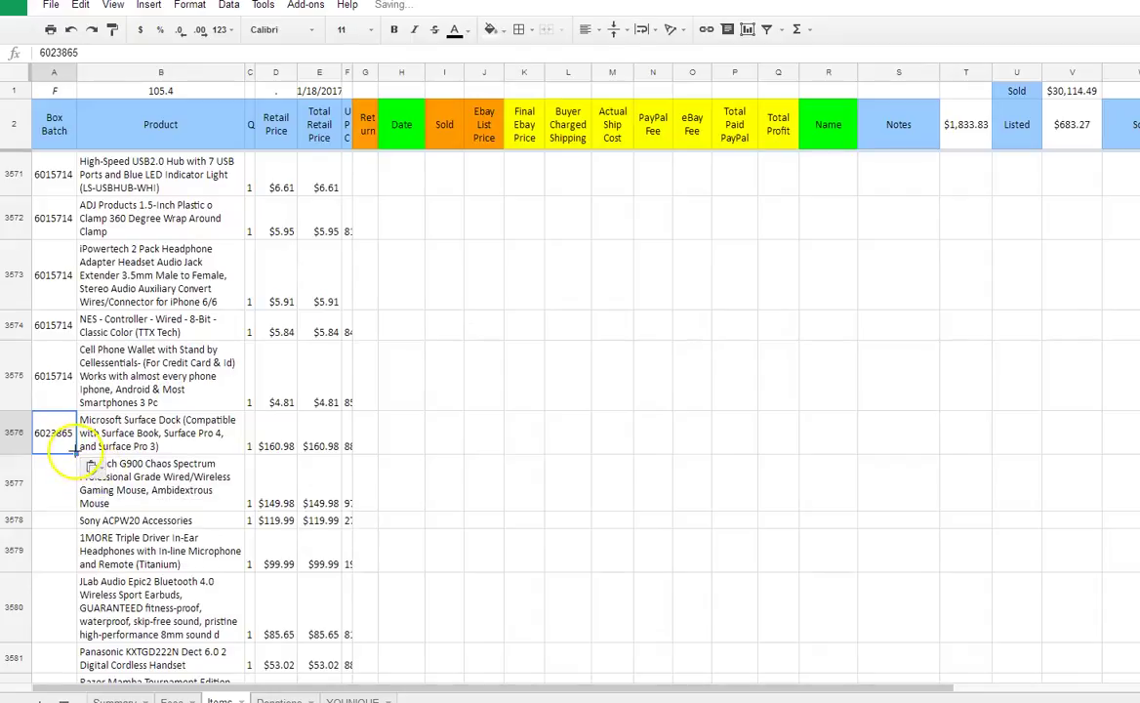
double_click(76, 451)
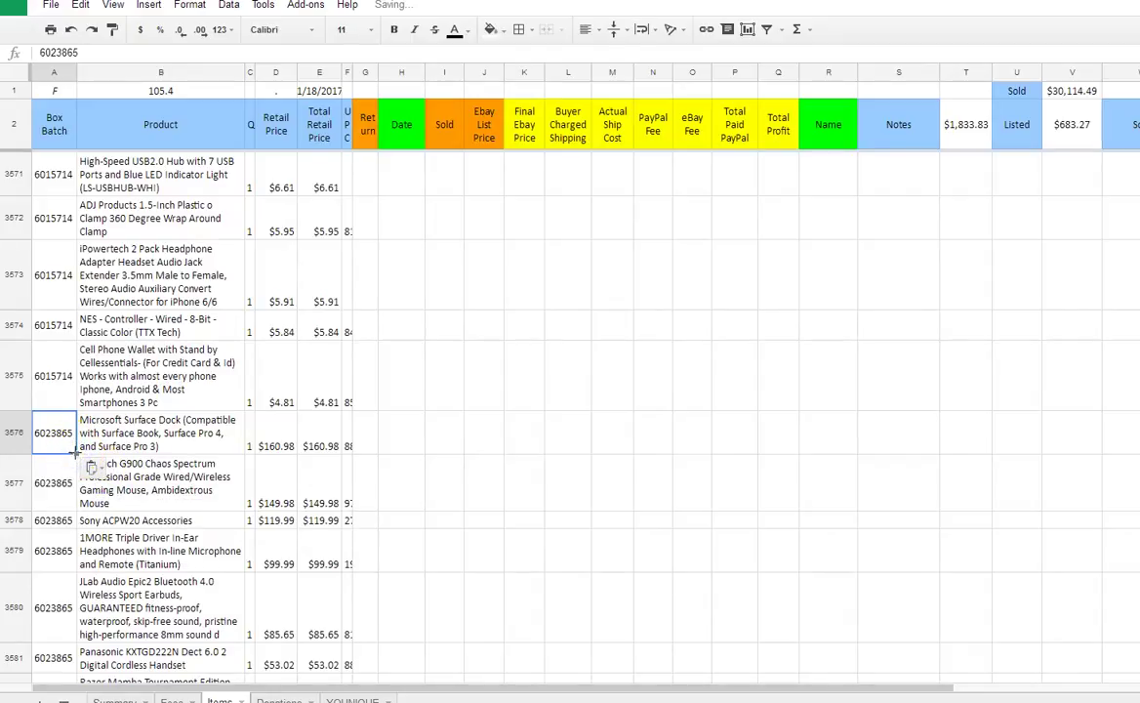
- Add a top border across row 3576 to separate the new batch
click(14, 434)
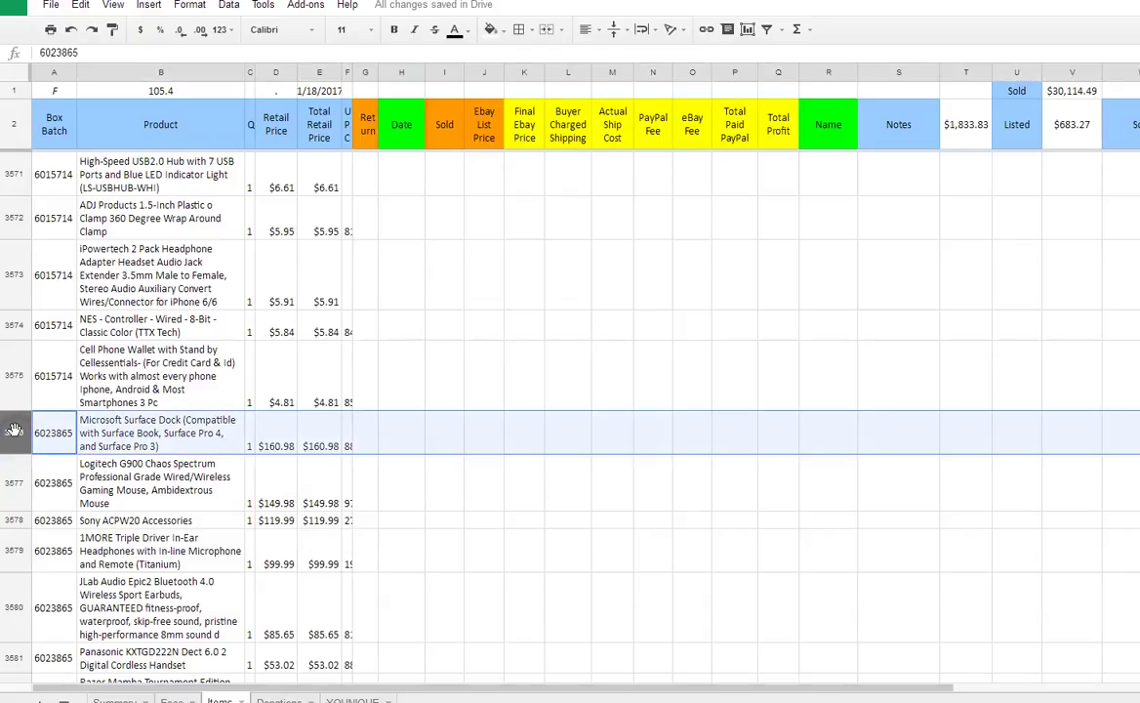
click(524, 30)
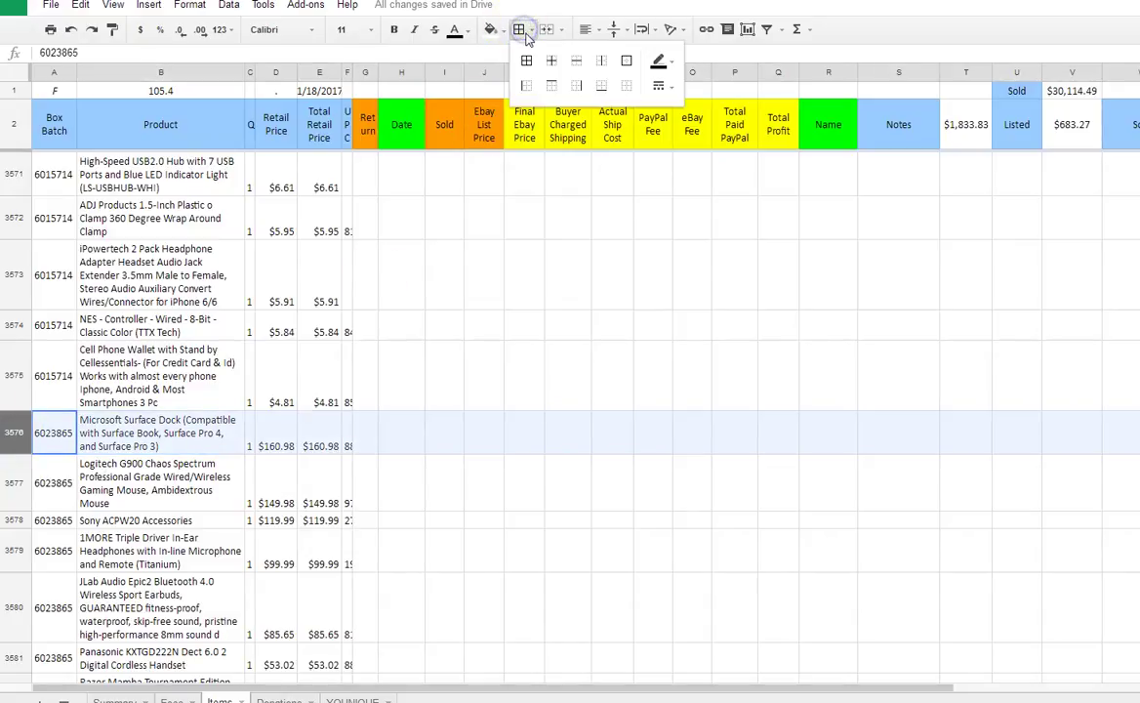
click(558, 93)
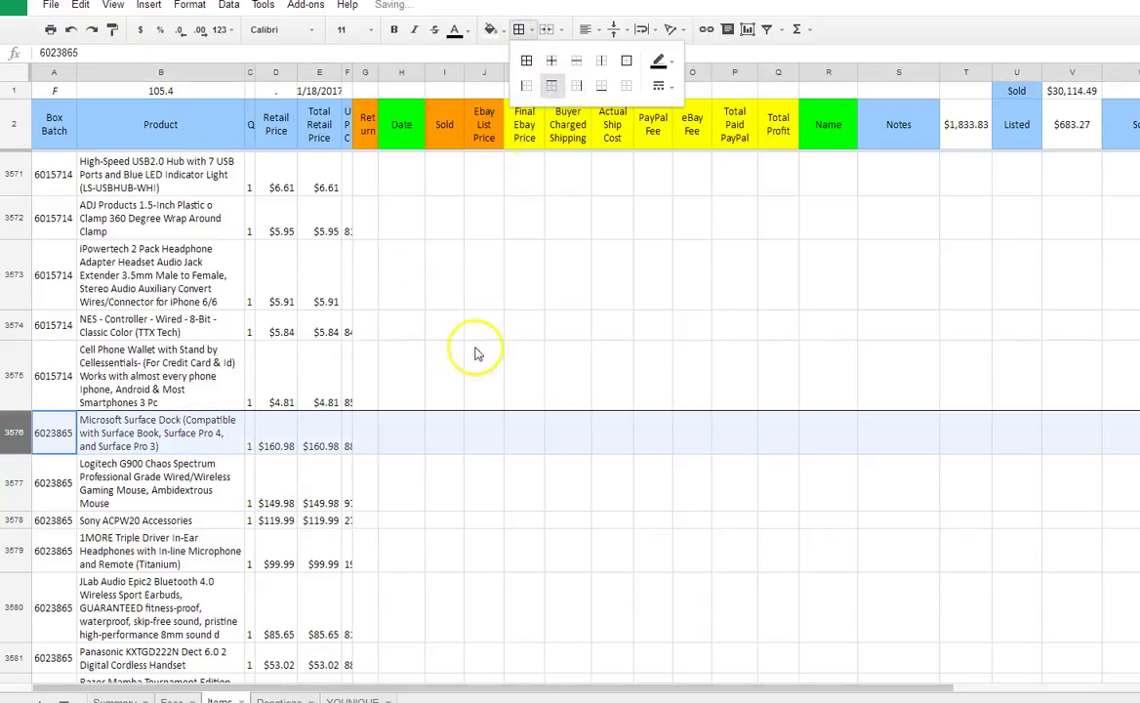
click(372, 583)
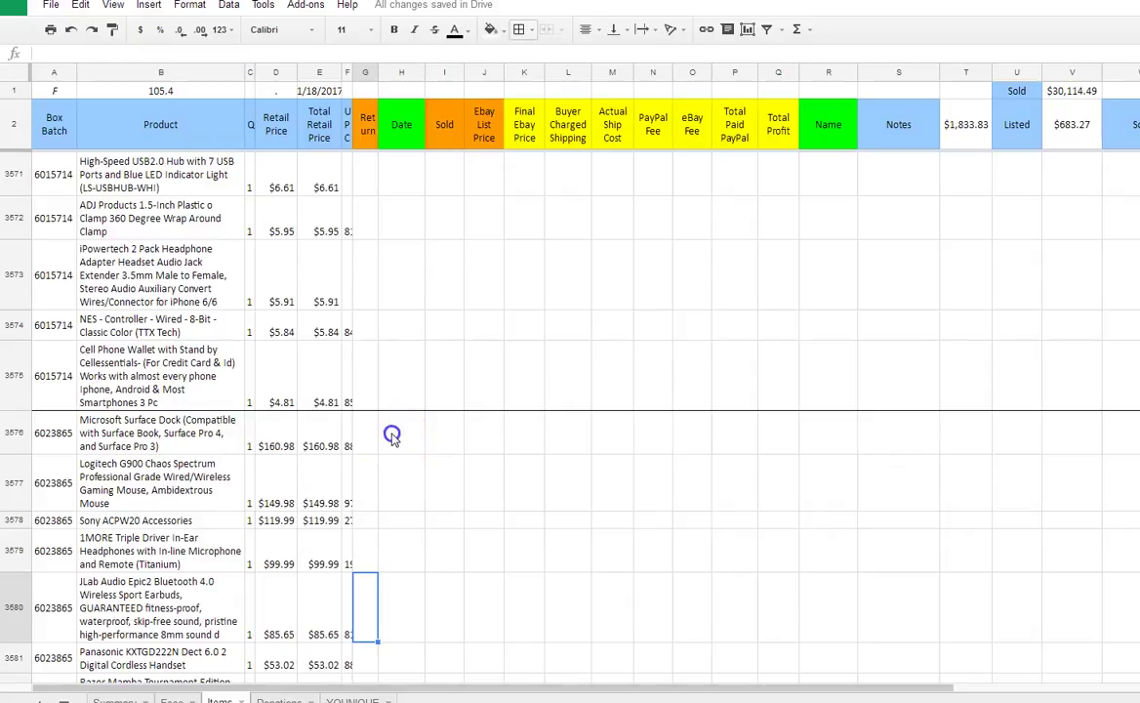
- Check row 3576's Date and Sold cells and the price, shipping and fee headers, then return to Summary
click(393, 441)
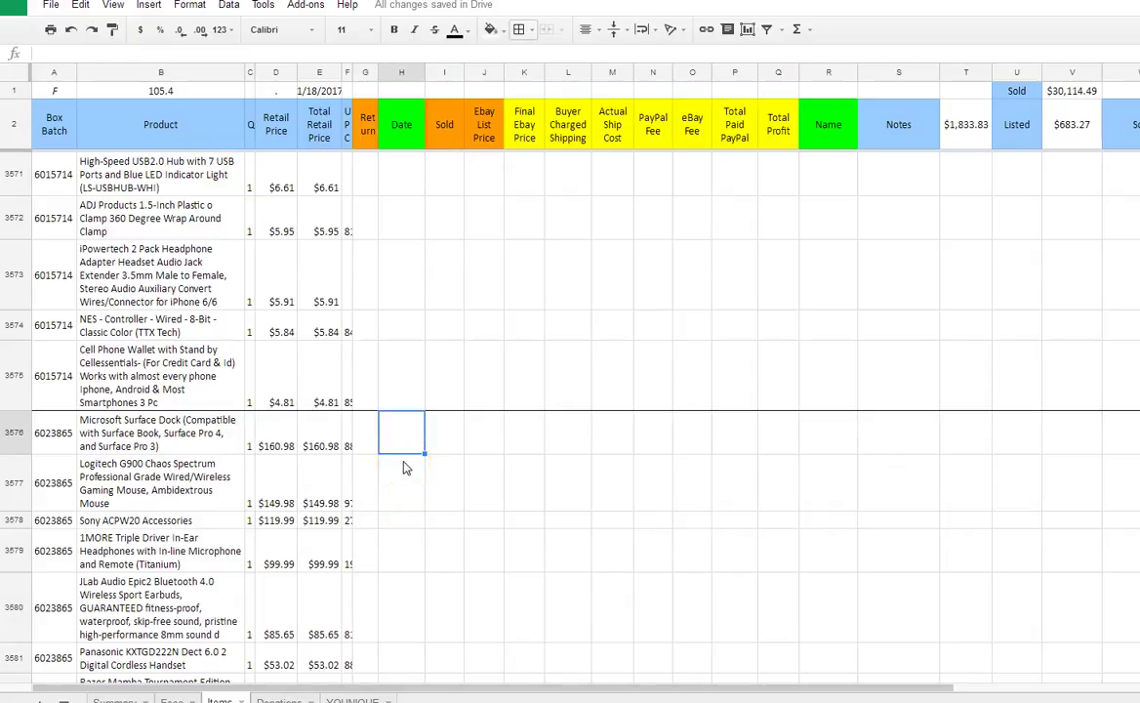
click(445, 427)
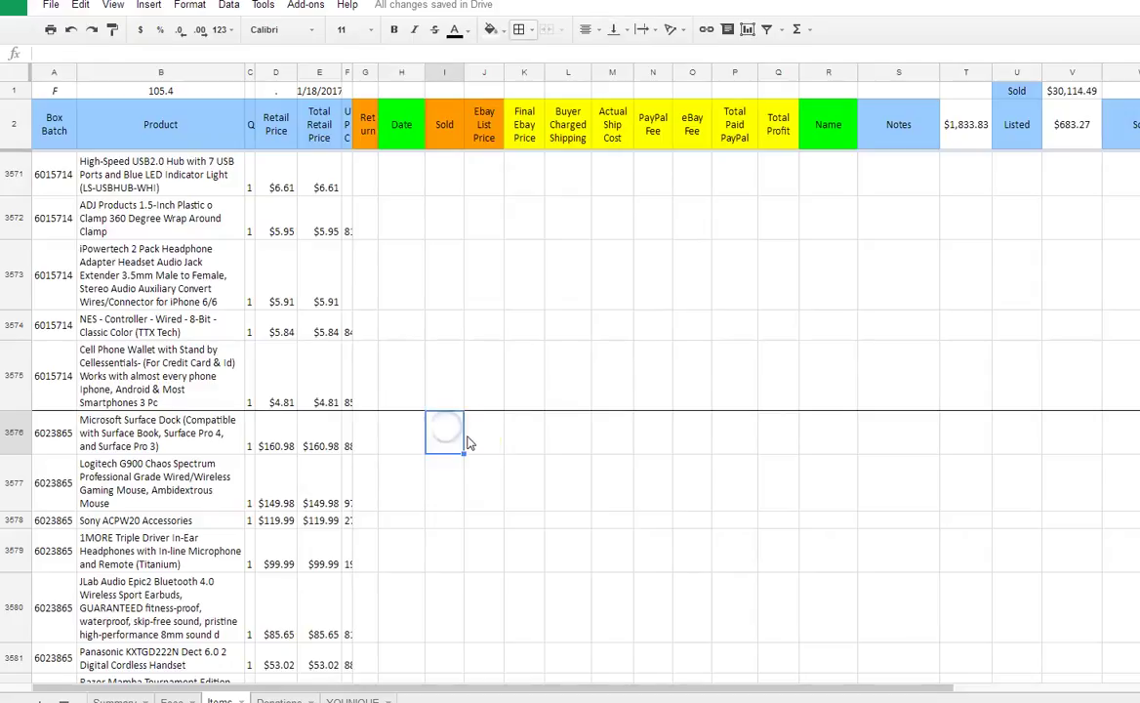
click(527, 130)
click(561, 133)
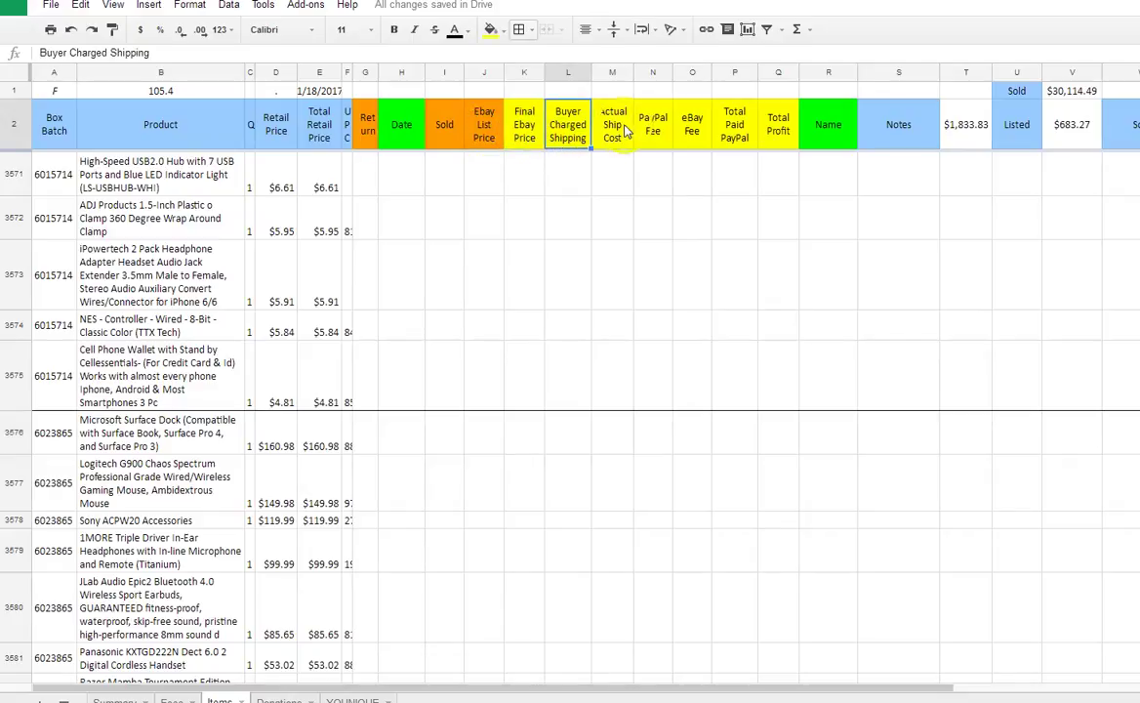
click(607, 127)
click(650, 135)
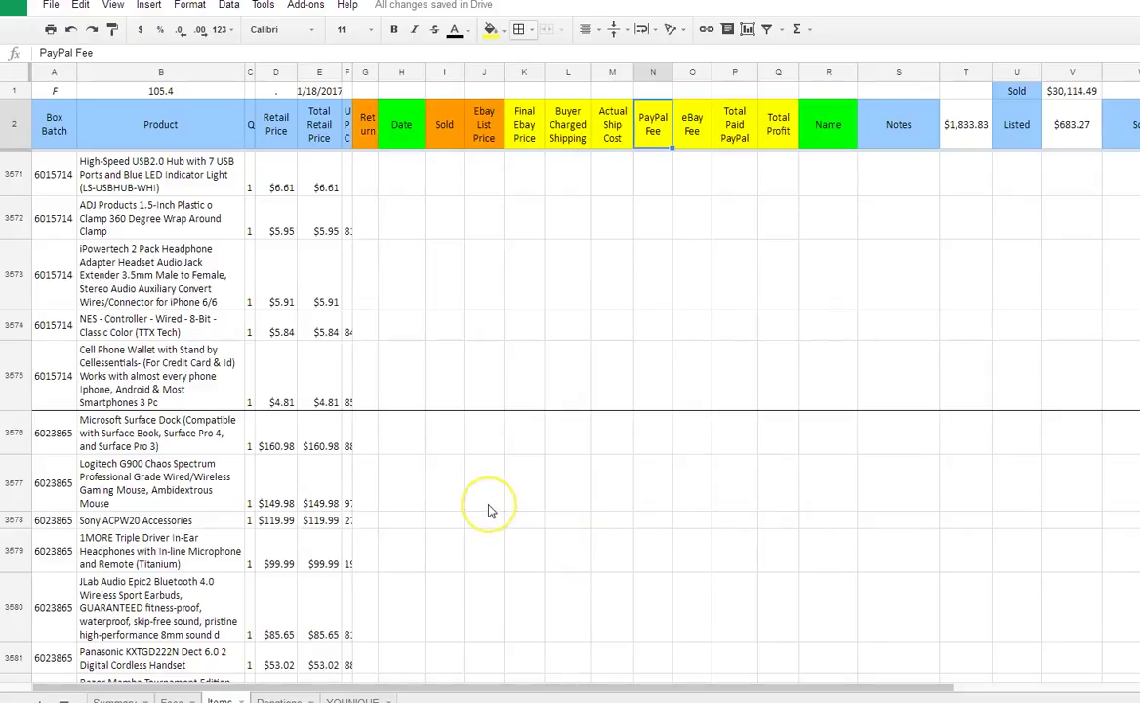
click(114, 700)
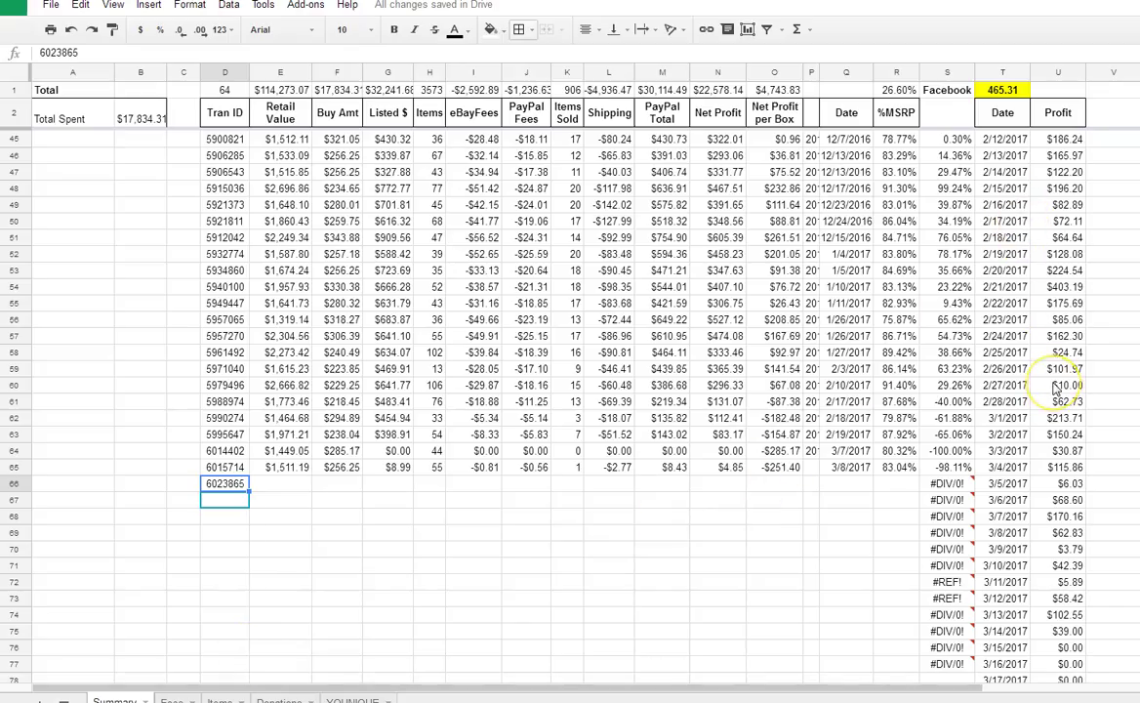
- Check the profit formula in U75, then extend E65's Retail Value formula into row 66 ($1,449.05)
scroll(1056, 389, down, 3)
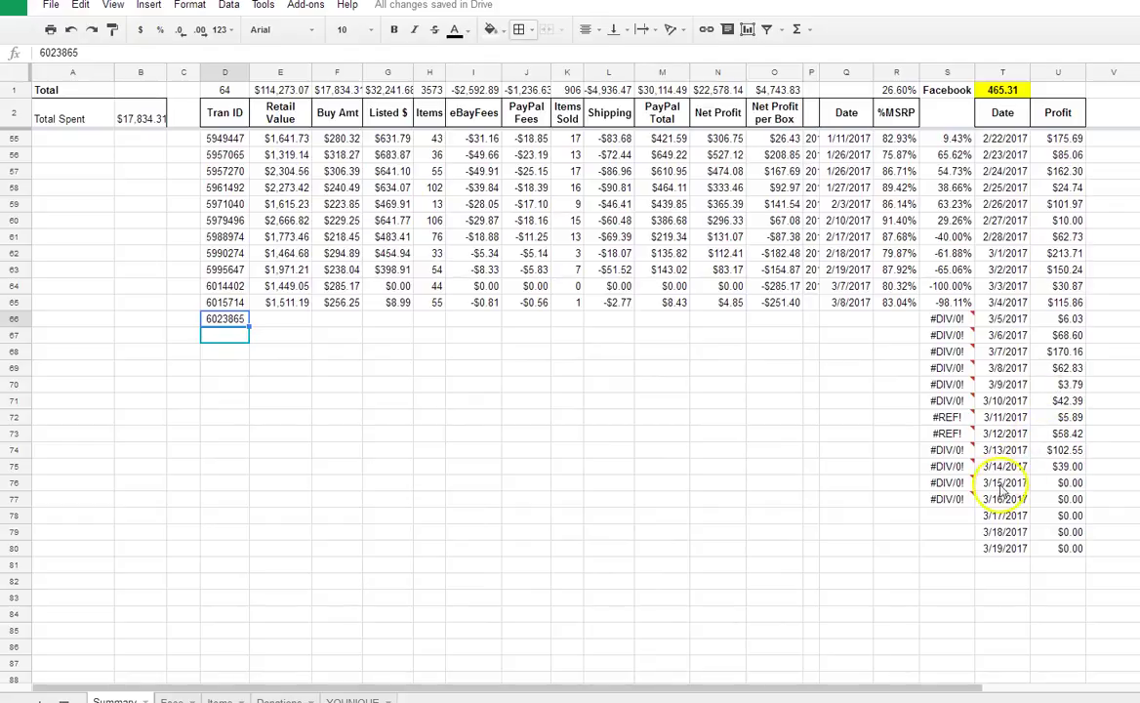
click(1003, 467)
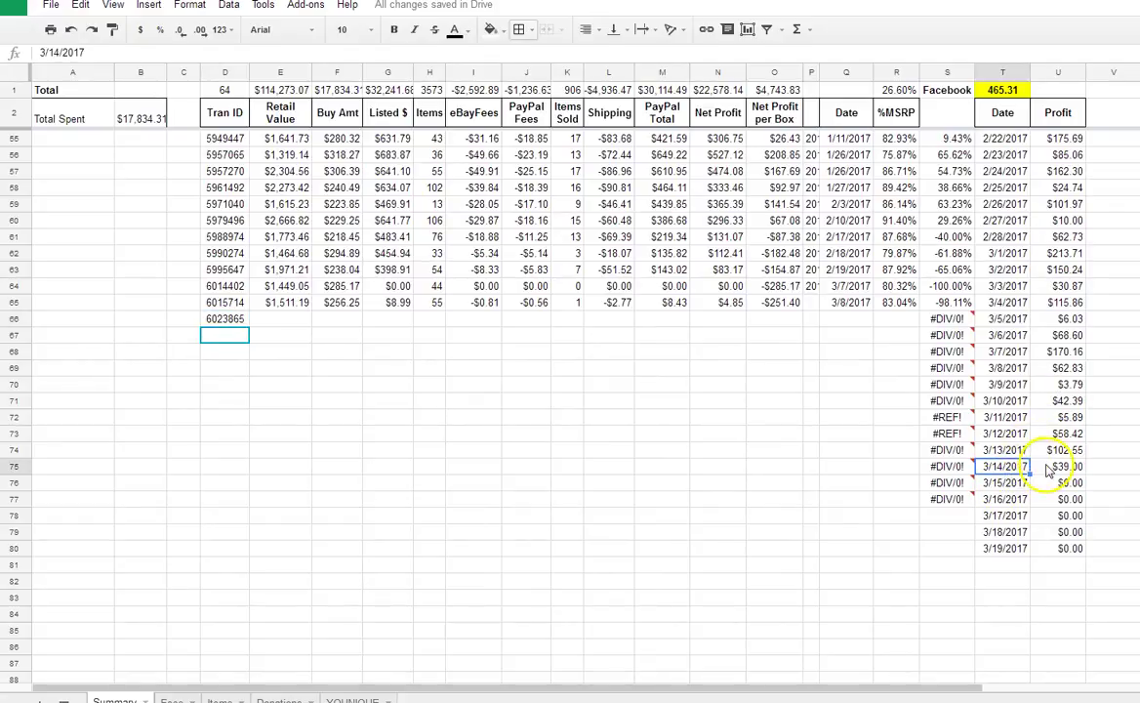
click(1048, 468)
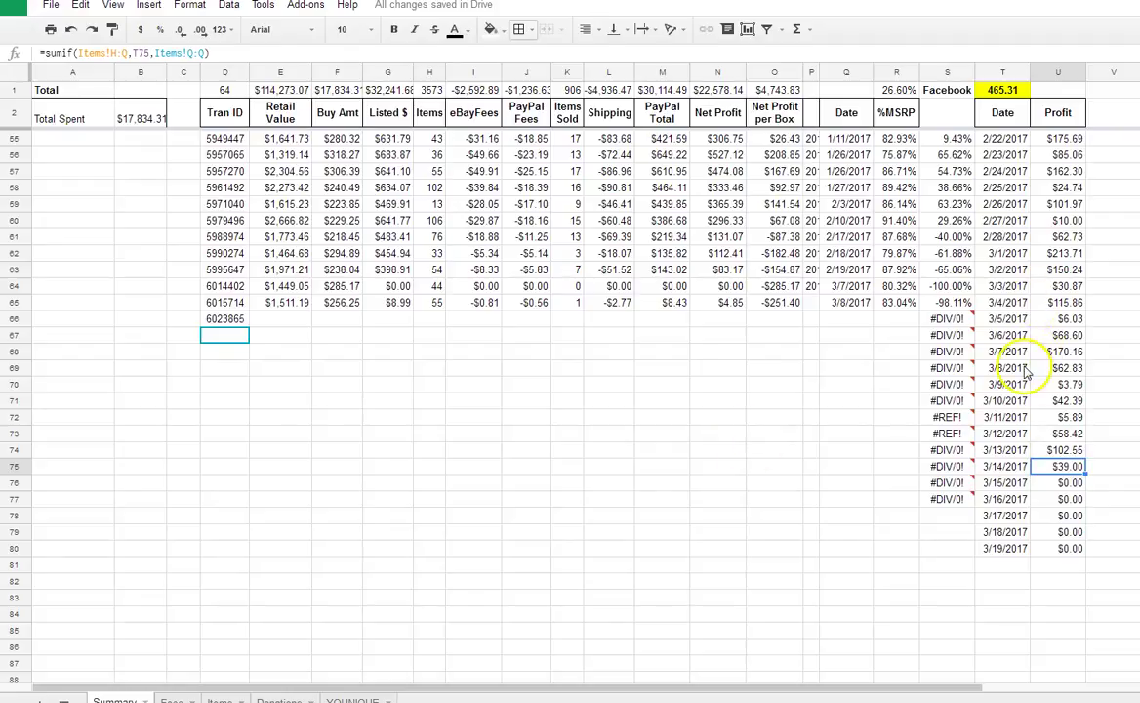
click(287, 304)
drag(311, 309, 800, 322)
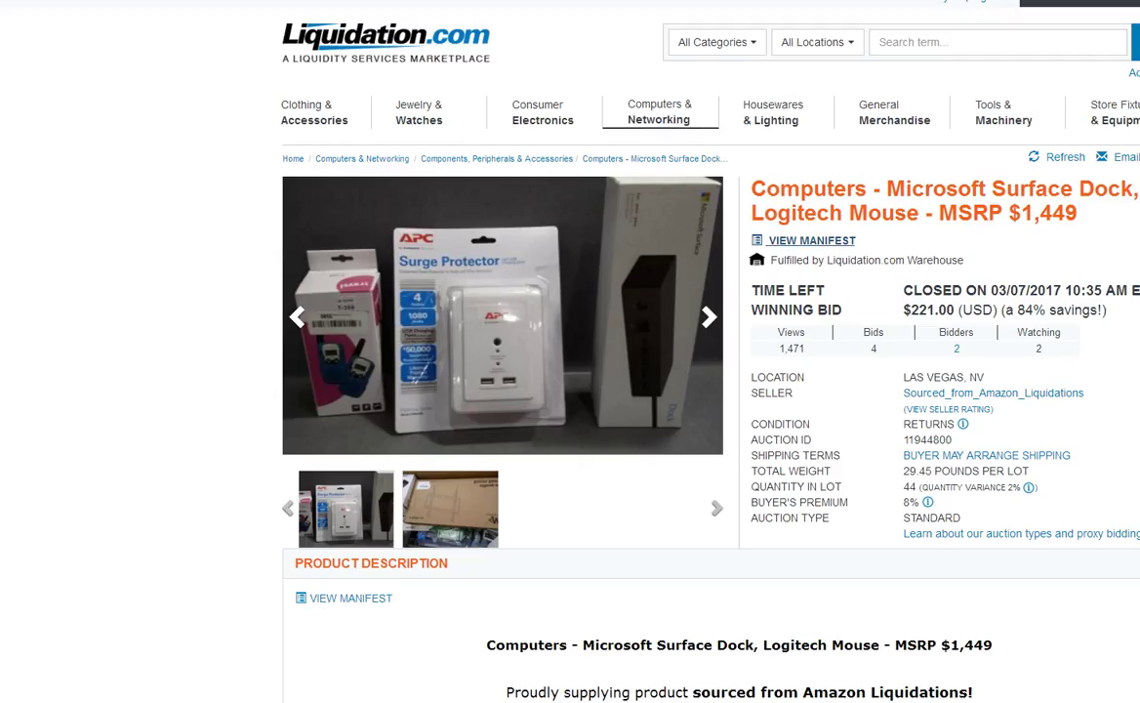
- Select the top transaction's 285.17 total on Liquidation.com's transactions list, then switch back to Sheets
click(670, 255)
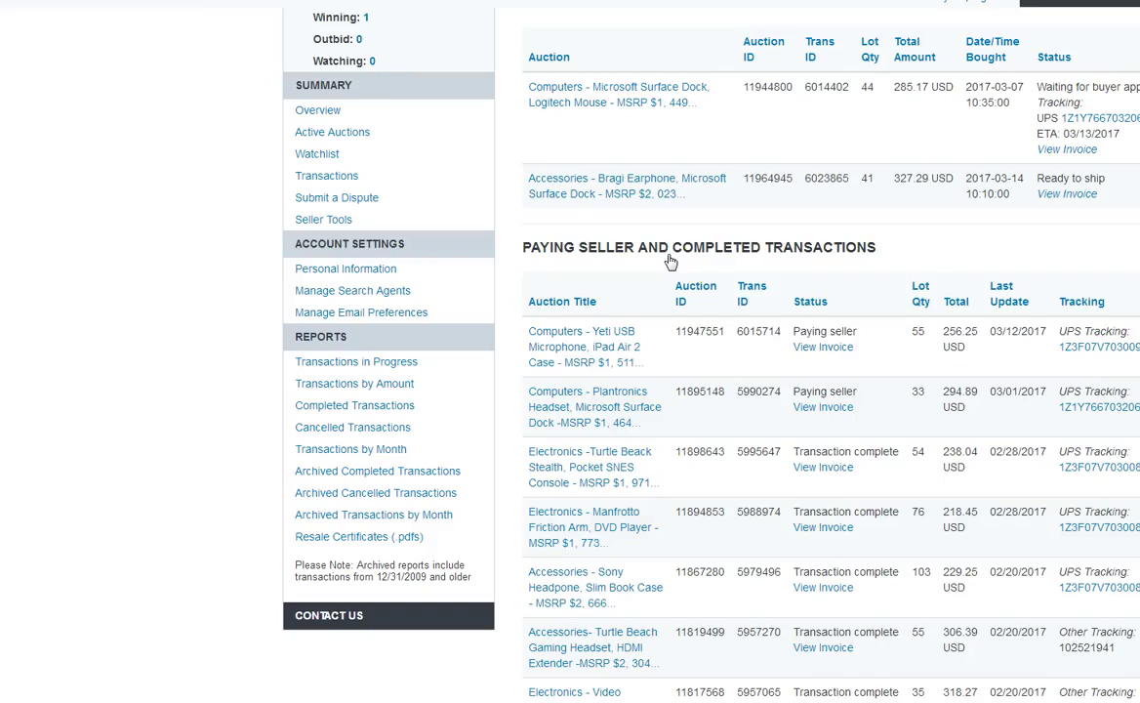
click(893, 102)
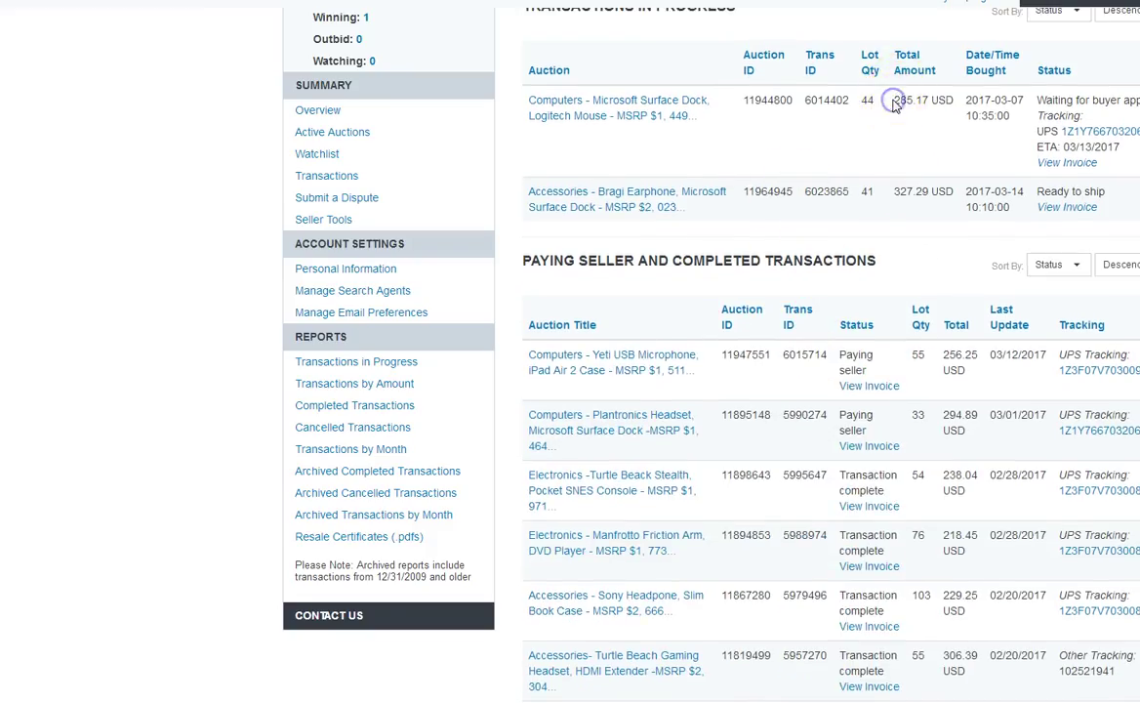
double_click(892, 102)
key(ctrl+c)
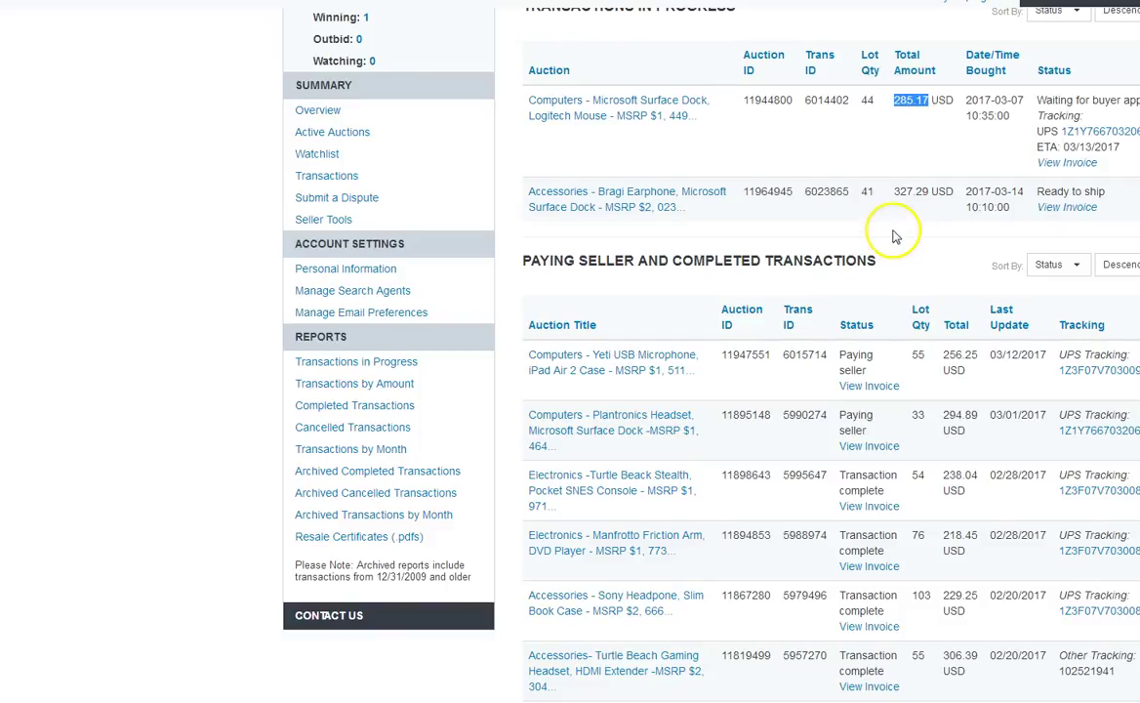
key(ctrl+Tab)
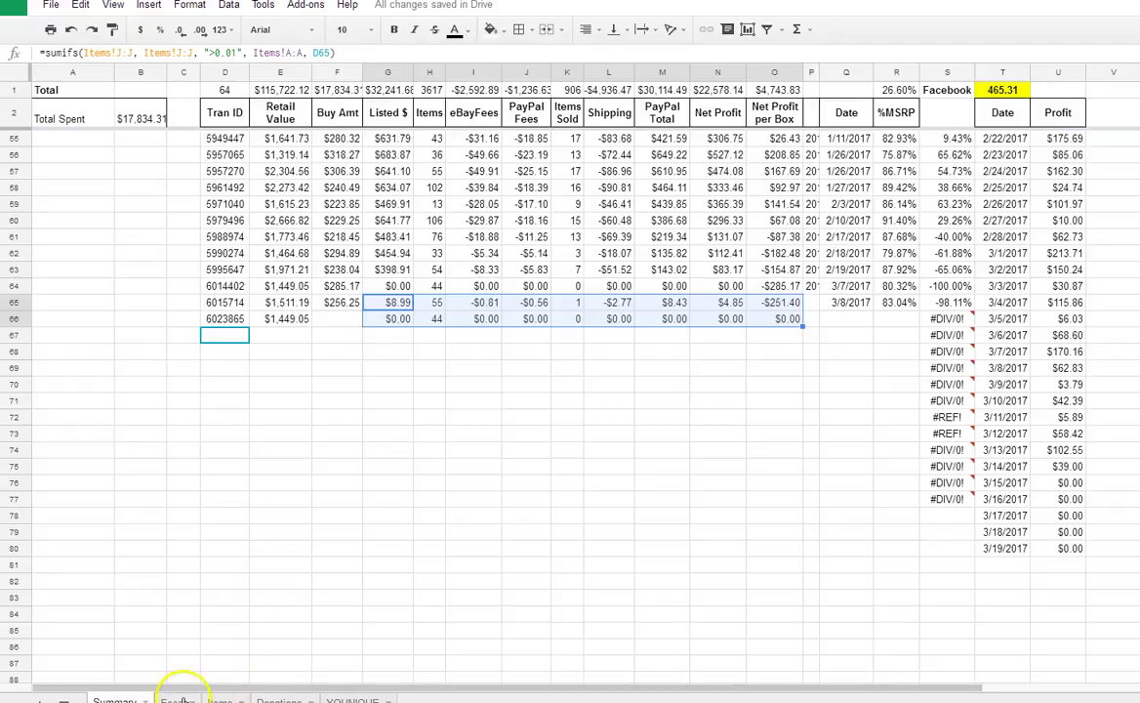
- On the Items sheet, paste 285.17 into U3580 beside batch 6023865's item rows
click(218, 699)
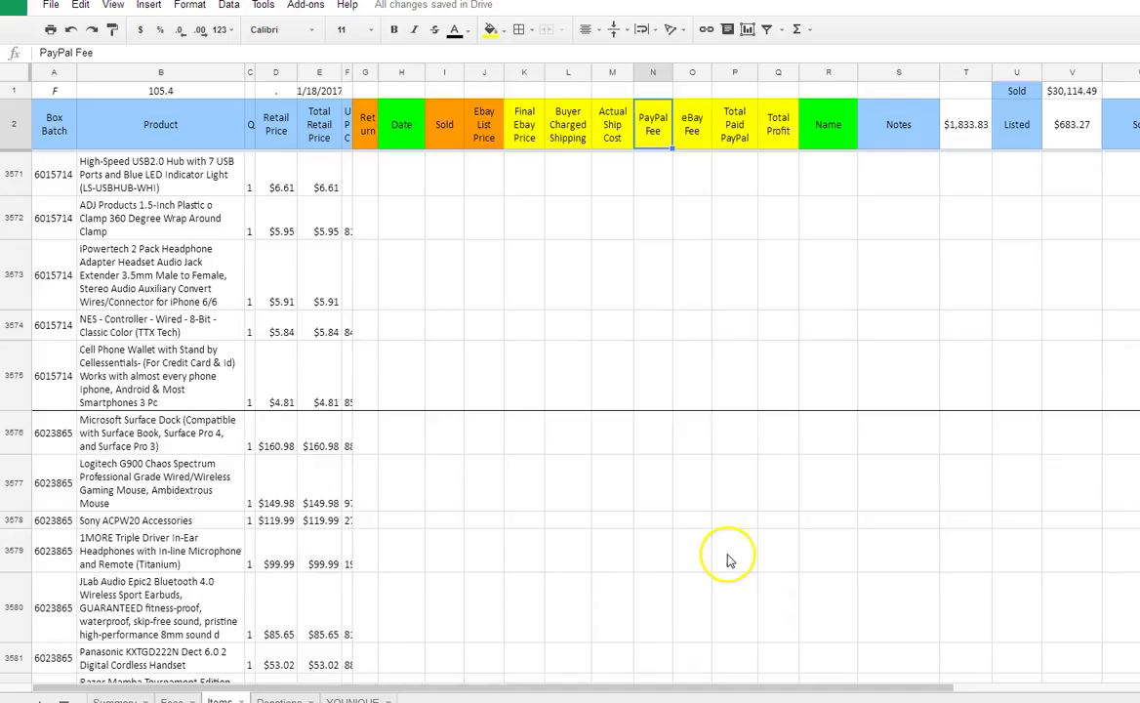
click(1018, 597)
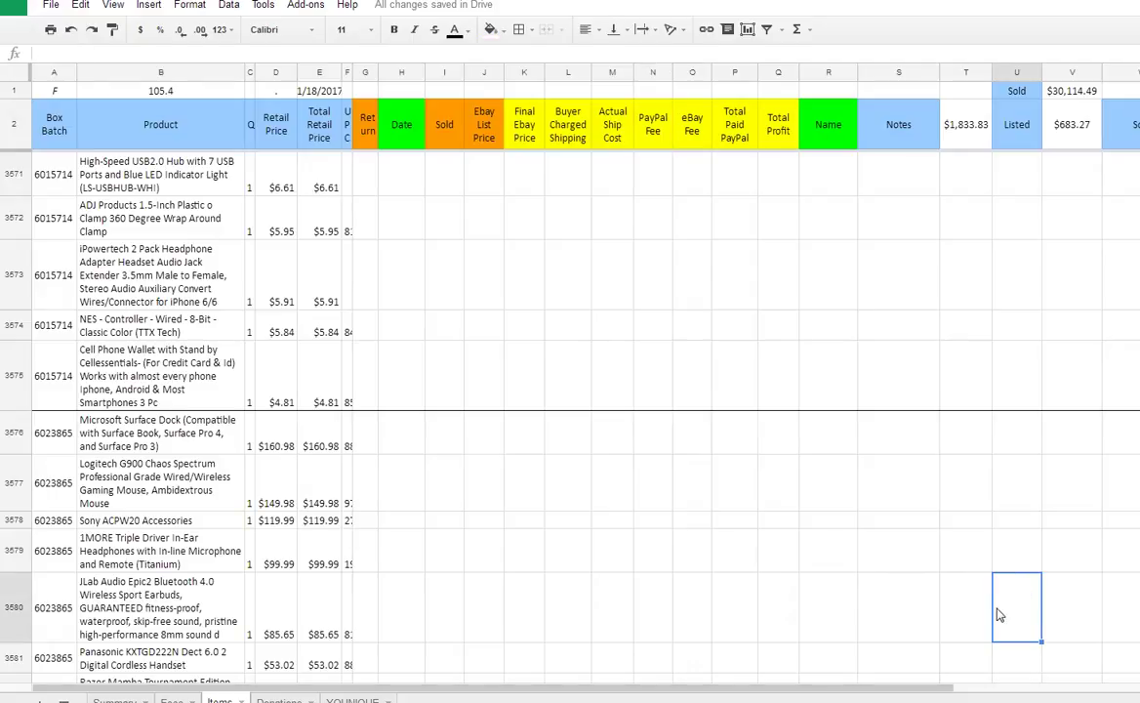
key(ctrl+v)
click(709, 580)
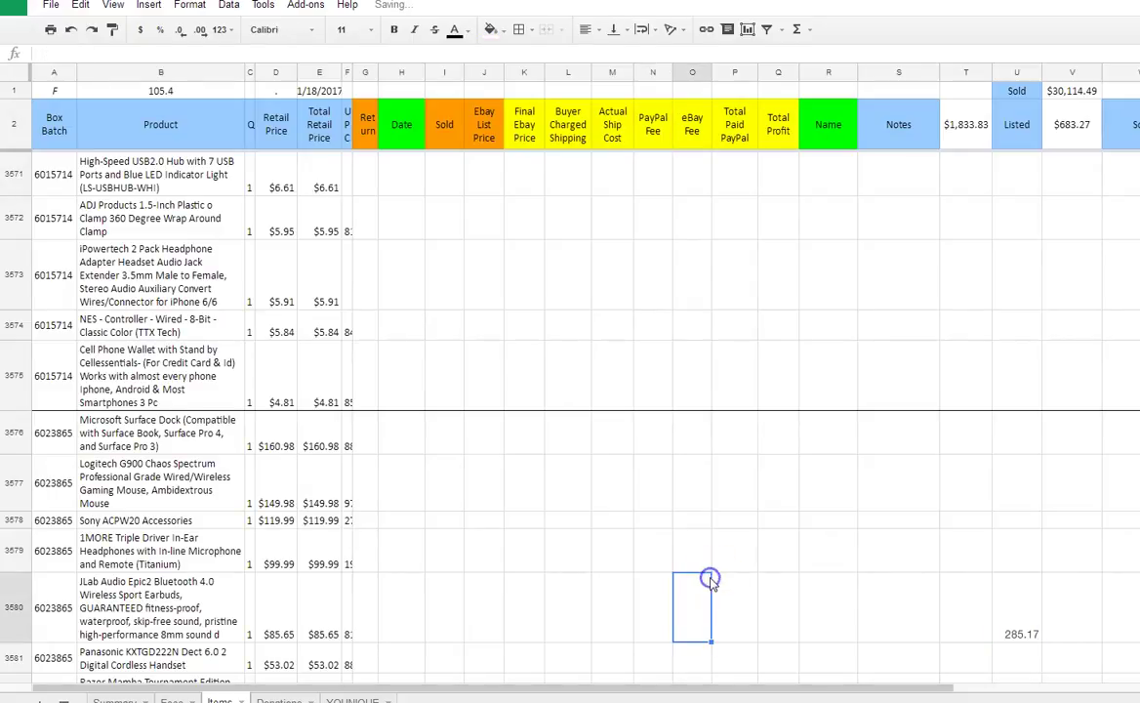